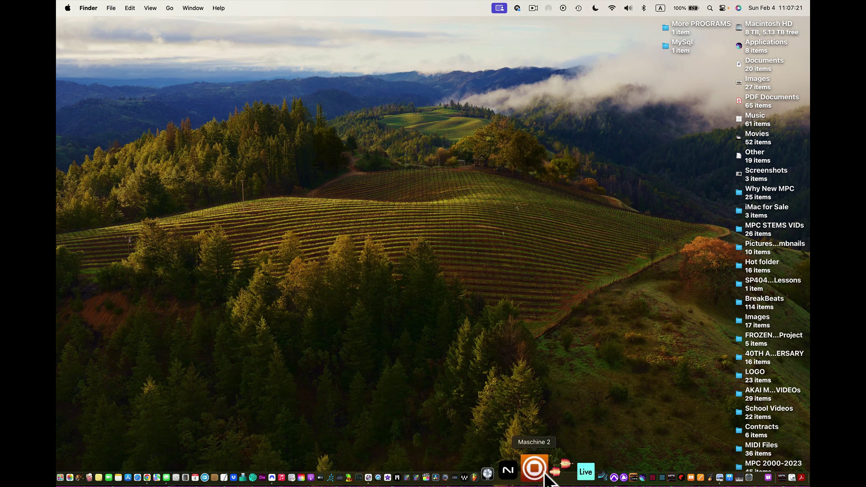
- Launch Ableton Live and load MPC Template.als from the User Library's Templates folder
{"action": "left_click", "coordinate": [558, 472]}
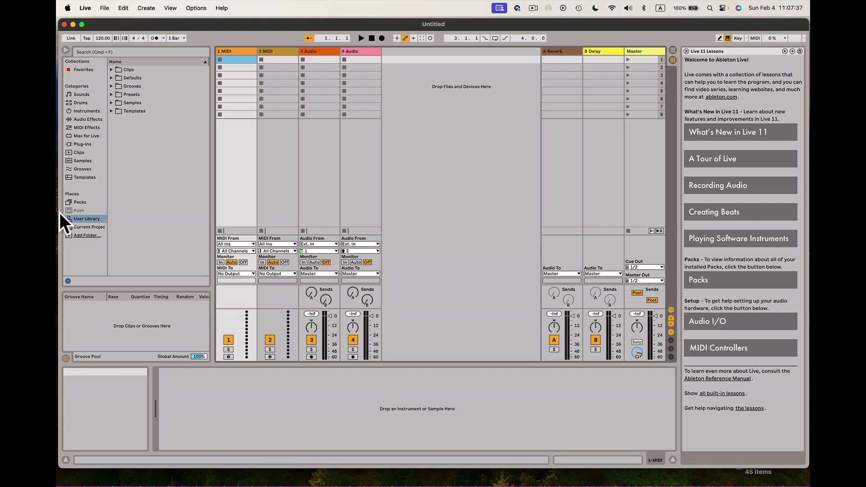
{"action": "left_click", "coordinate": [80, 215]}
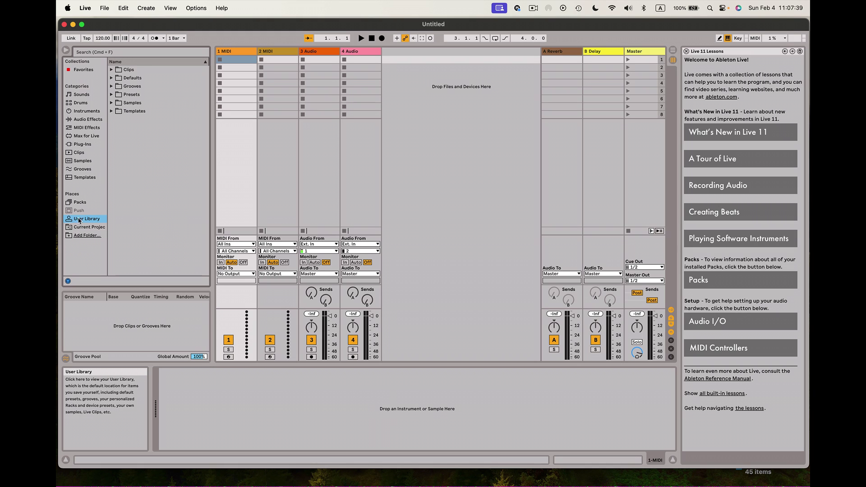
{"action": "left_click", "coordinate": [111, 111]}
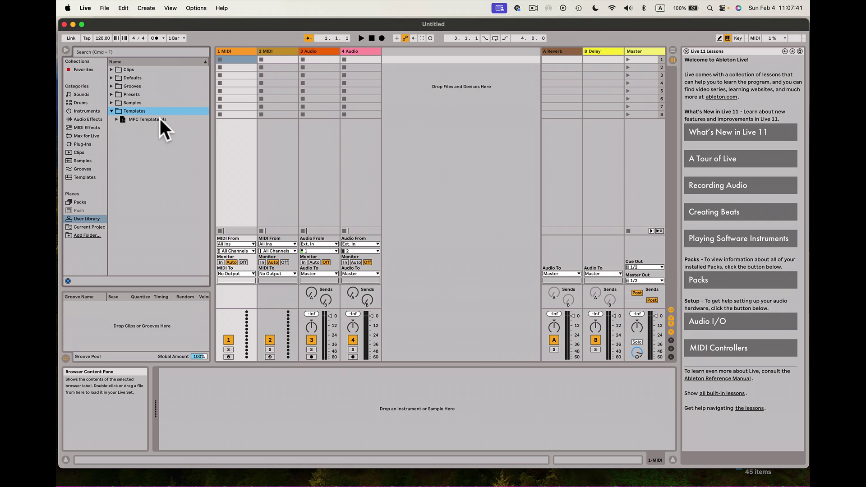
{"action": "double_click", "coordinate": [128, 120]}
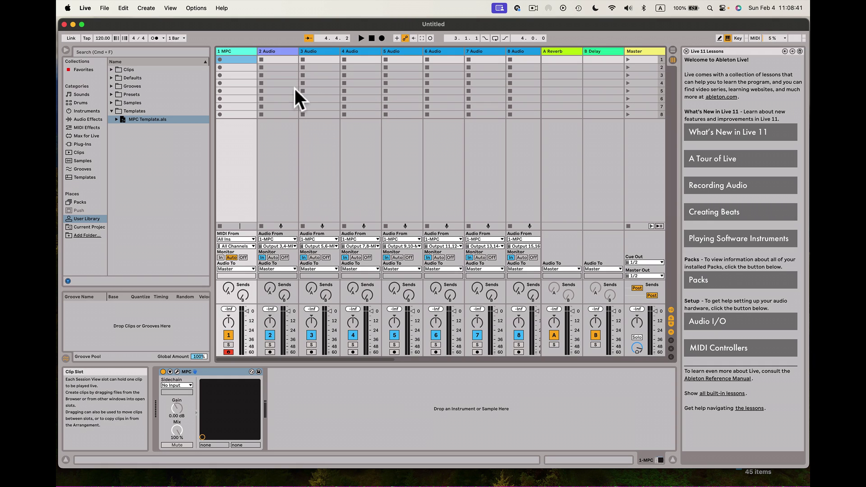
- Open the MPC plug-in window from the device on track 1 and move it toward the middle of the screen
{"action": "scroll", "coordinate": [417, 99], "scroll_direction": "right", "scroll_amount": 10}
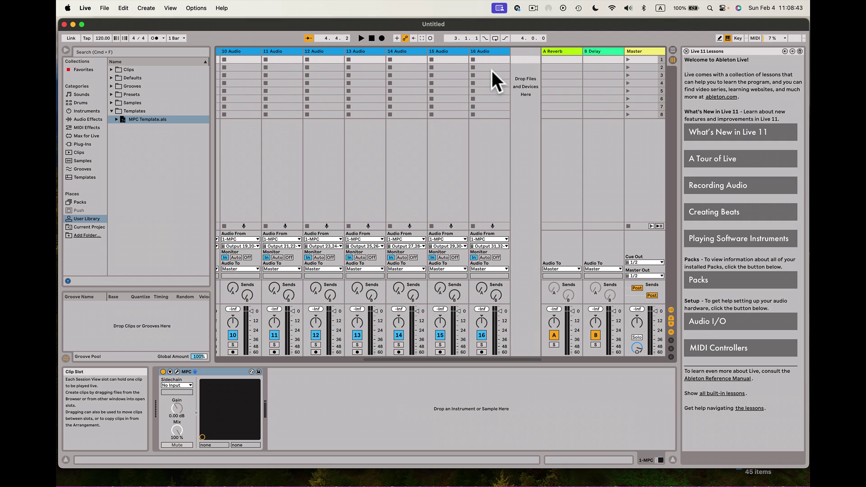
{"action": "scroll", "coordinate": [492, 63], "scroll_direction": "left", "scroll_amount": 10}
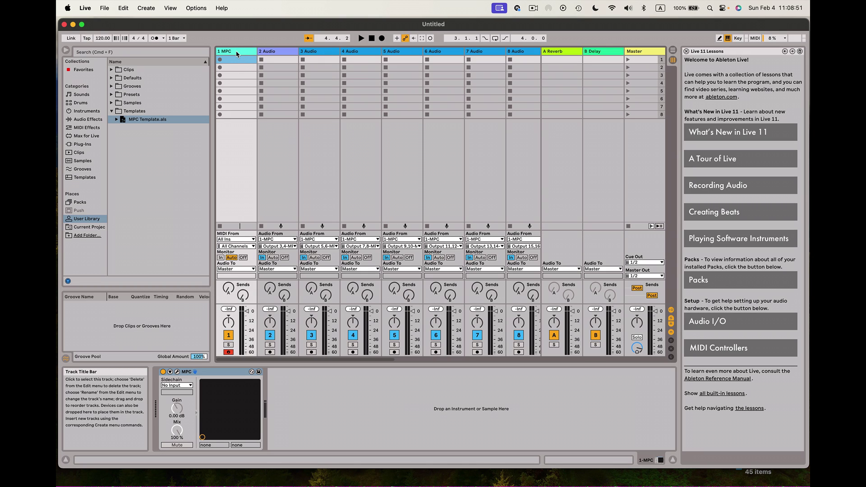
{"action": "left_click", "coordinate": [177, 373]}
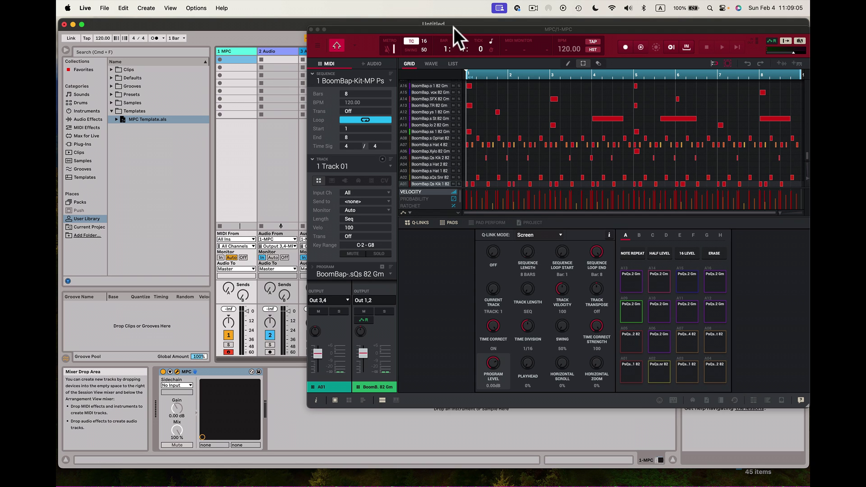
{"action": "left_click_drag", "start_coordinate": [453, 28], "coordinate": [353, 44]}
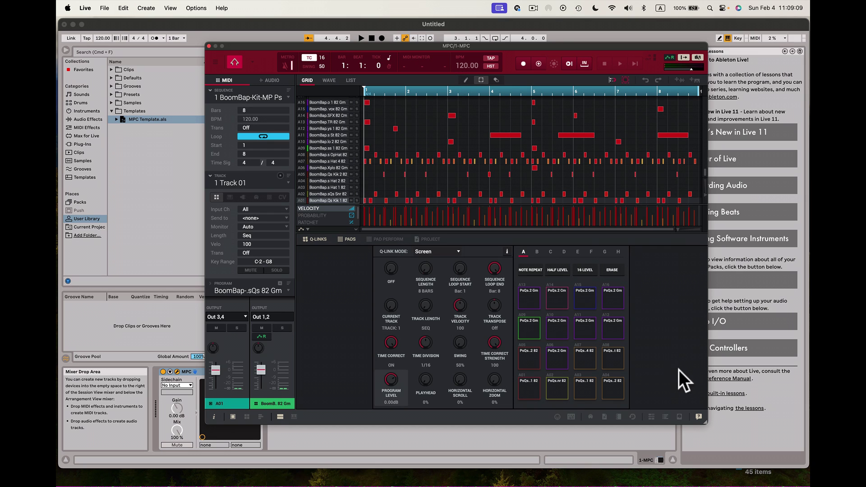
- Show the MPC expansion browser and expand the Gold Dust expansion pack
{"action": "left_click", "coordinate": [679, 416]}
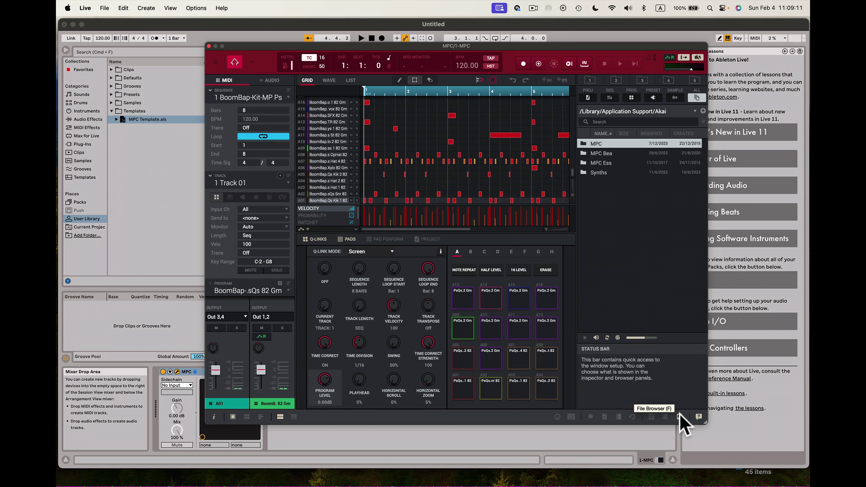
{"action": "left_click", "coordinate": [666, 416]}
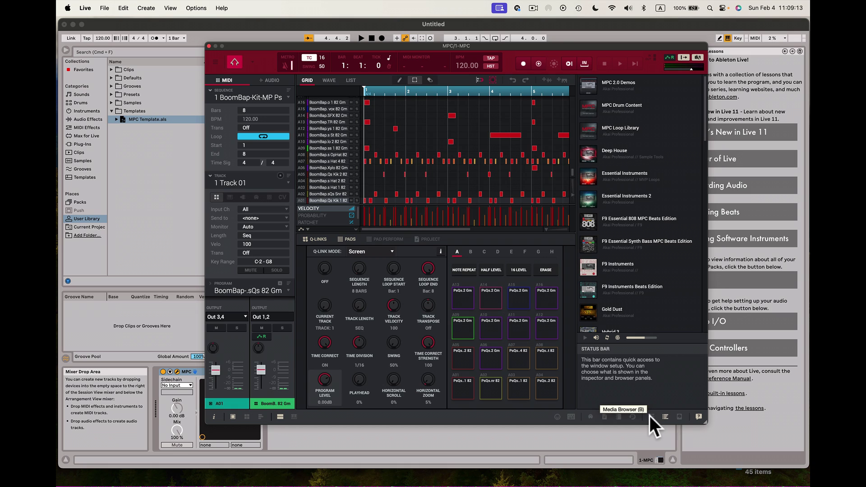
{"action": "left_click", "coordinate": [651, 417]}
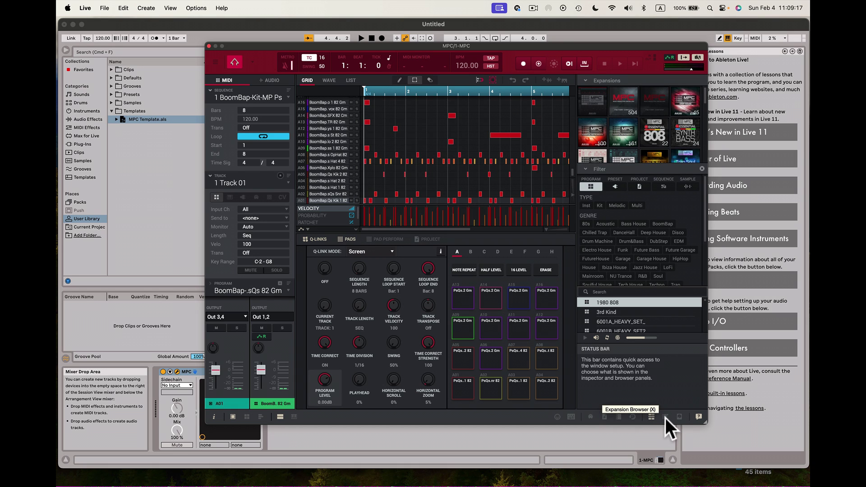
{"action": "left_click", "coordinate": [665, 417]}
{"action": "scroll", "coordinate": [632, 252], "scroll_direction": "down", "scroll_amount": 3}
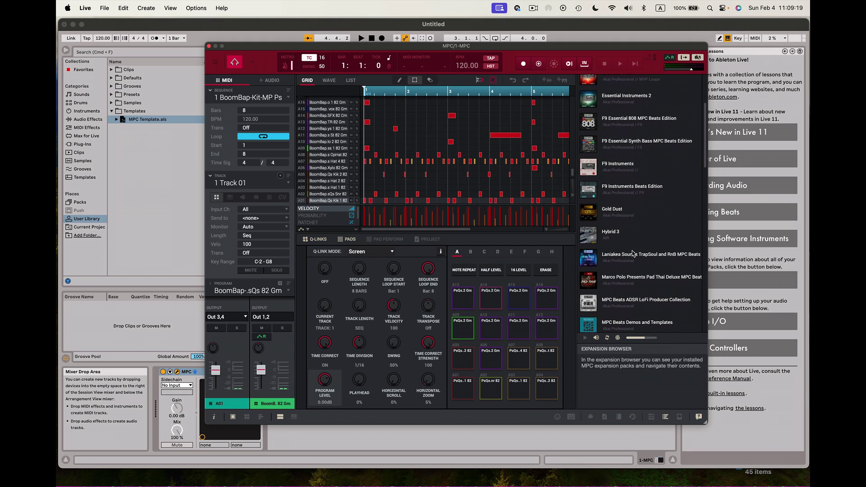
{"action": "scroll", "coordinate": [632, 253], "scroll_direction": "down", "scroll_amount": 2}
{"action": "left_click", "coordinate": [608, 182]}
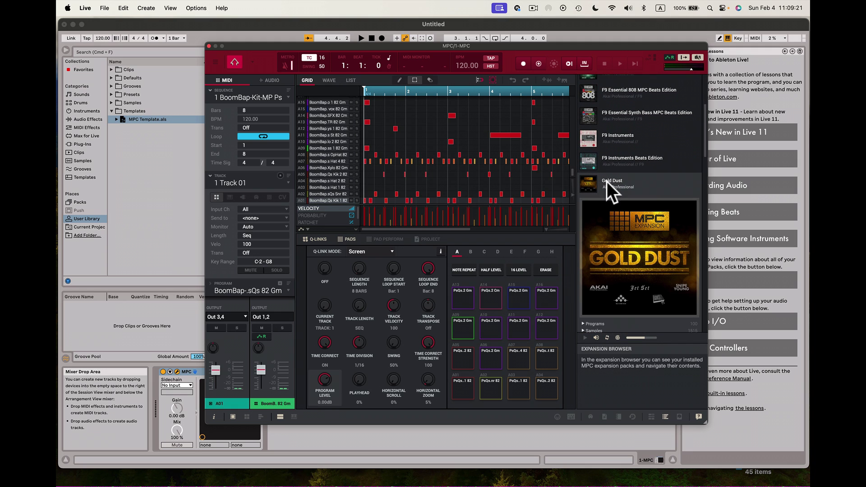
- Load the TrapSoul kit sequence JS Hearts 120 F#m from Gold Dust's Sequences and hide the browser
{"action": "scroll", "coordinate": [616, 223], "scroll_direction": "down", "scroll_amount": 4}
{"action": "scroll", "coordinate": [618, 228], "scroll_direction": "down", "scroll_amount": 1}
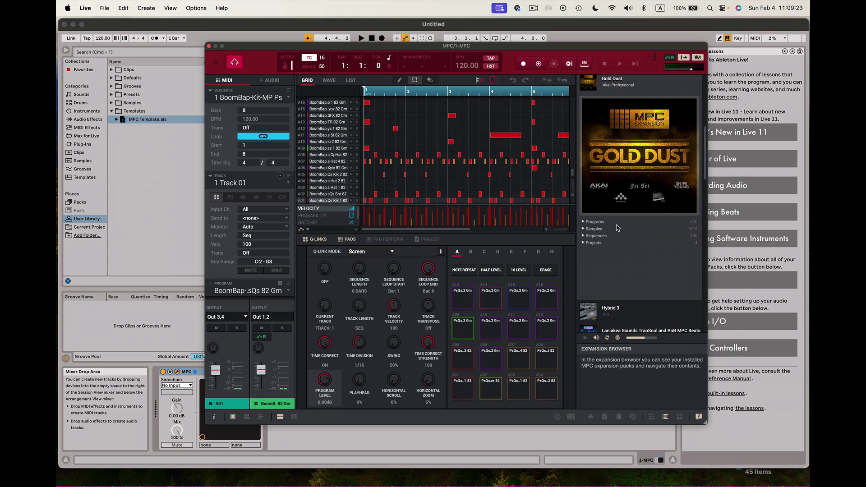
{"action": "left_click", "coordinate": [584, 237]}
{"action": "left_click", "coordinate": [589, 256]}
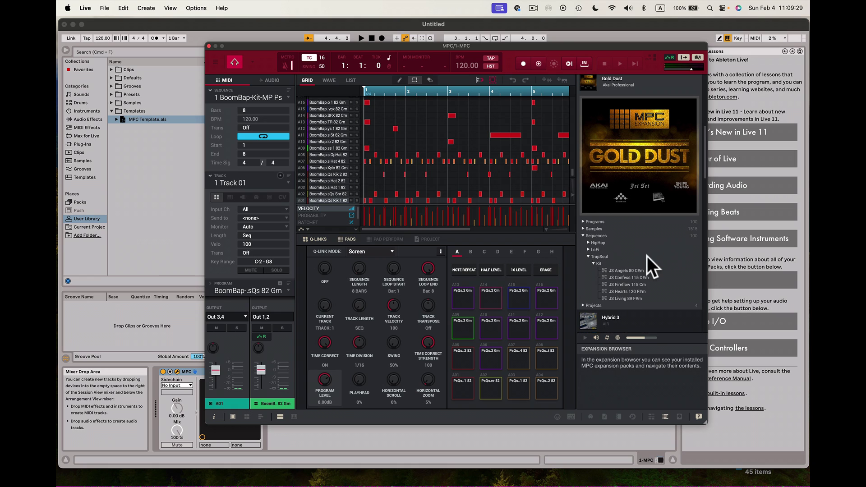
{"action": "scroll", "coordinate": [647, 256], "scroll_direction": "down", "scroll_amount": 1}
{"action": "scroll", "coordinate": [648, 259], "scroll_direction": "down", "scroll_amount": 1}
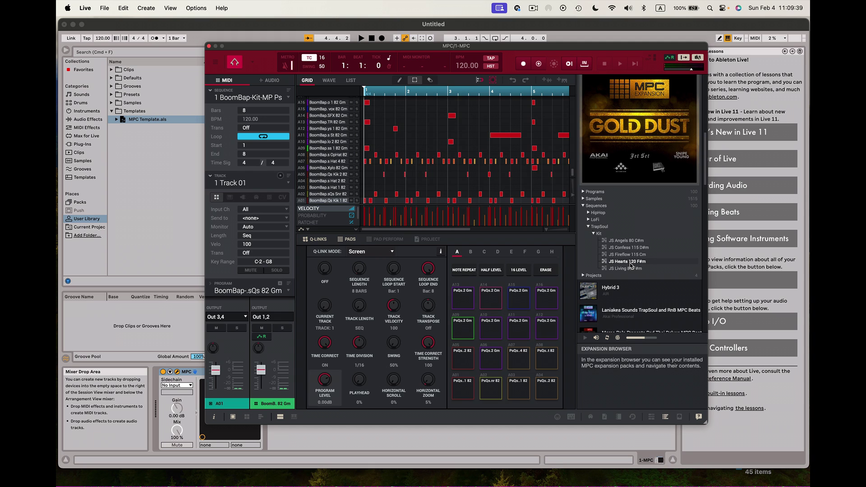
{"action": "double_click", "coordinate": [630, 262]}
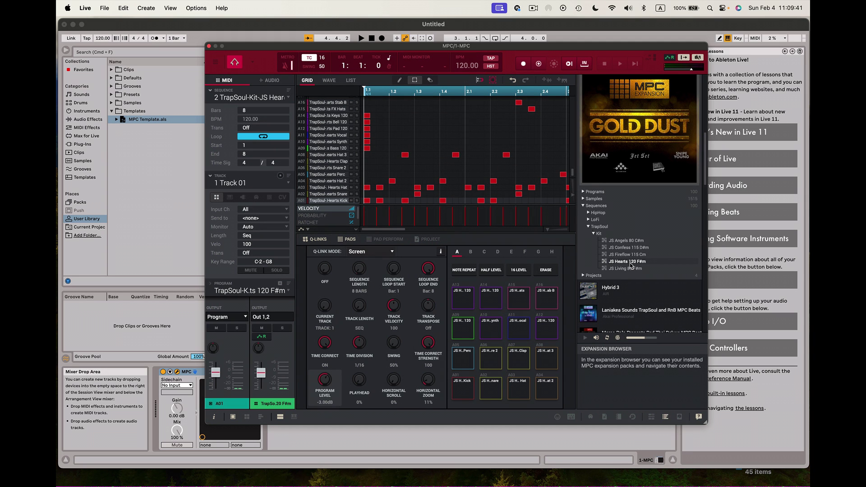
{"action": "left_click", "coordinate": [666, 417]}
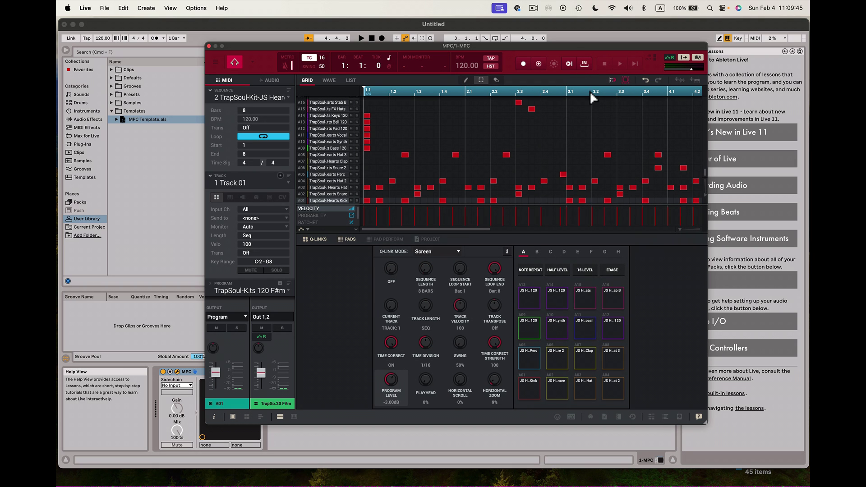
- Move the MPC window aside and examine which MPC output pair feeds each audio track from 2 to 16
{"action": "left_click_drag", "start_coordinate": [574, 46], "coordinate": [685, 41]}
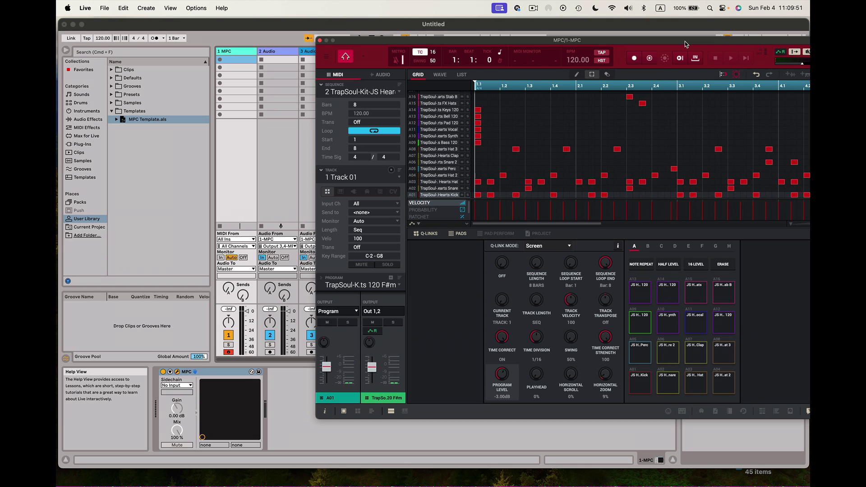
{"action": "left_click", "coordinate": [280, 39]}
{"action": "left_click", "coordinate": [271, 53]}
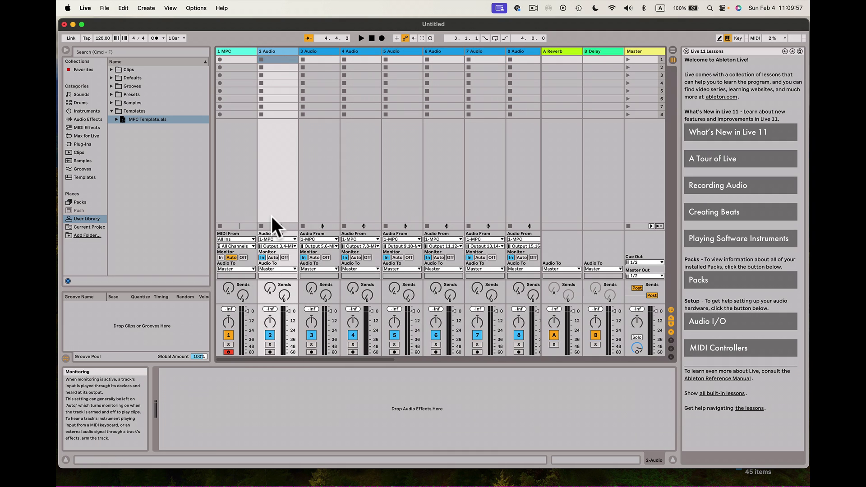
{"action": "left_click", "coordinate": [278, 247]}
{"action": "left_click", "coordinate": [324, 246]}
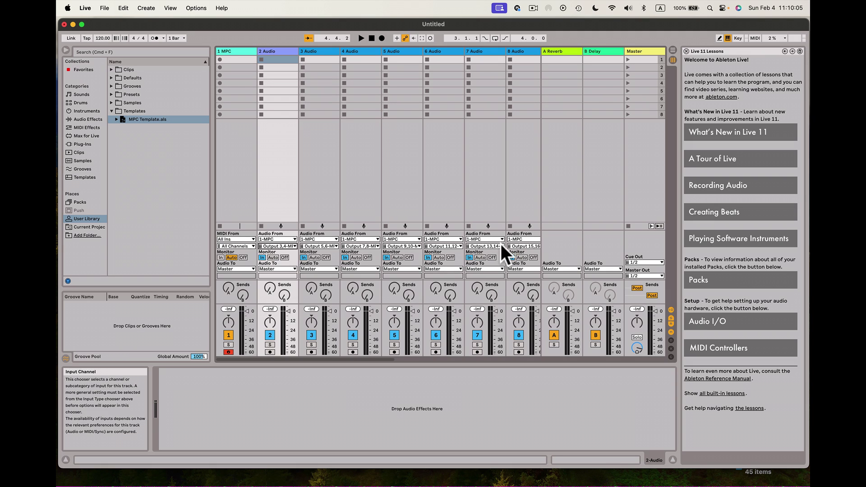
{"action": "scroll", "coordinate": [519, 246], "scroll_direction": "right", "scroll_amount": 10}
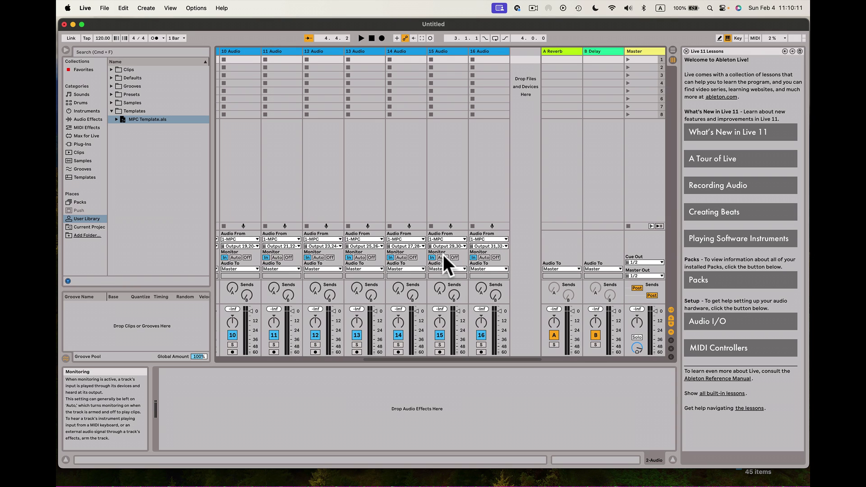
{"action": "scroll", "coordinate": [443, 254], "scroll_direction": "left", "scroll_amount": 10}
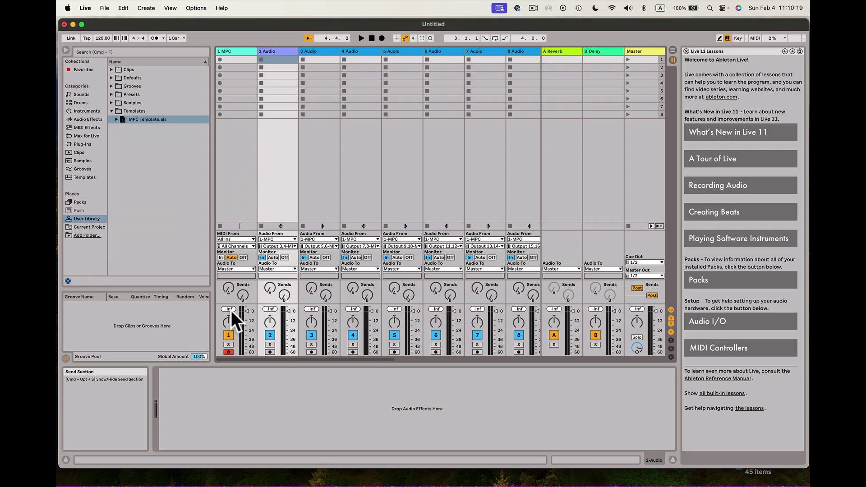
- Bring back the MPC window from track 1 and audition the kit's pads A01 through A12, including the kick on A01
{"action": "left_click", "coordinate": [231, 51]}
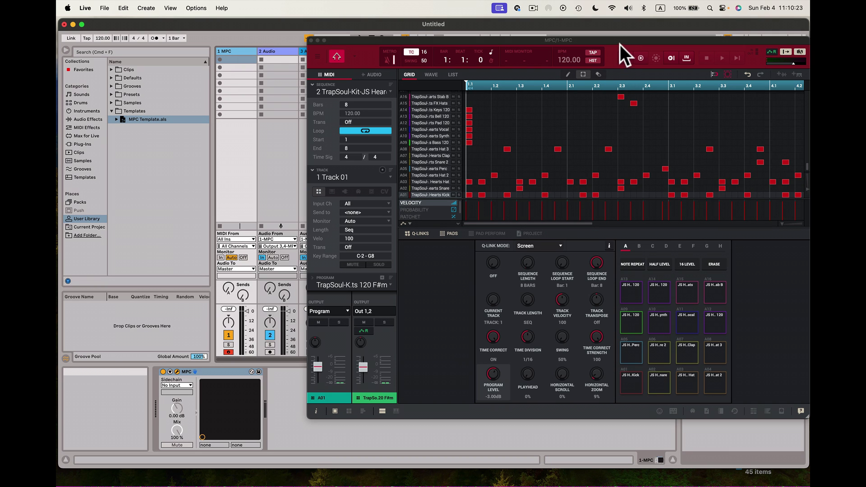
{"action": "left_click", "coordinate": [631, 380]}
{"action": "left_click", "coordinate": [634, 380]}
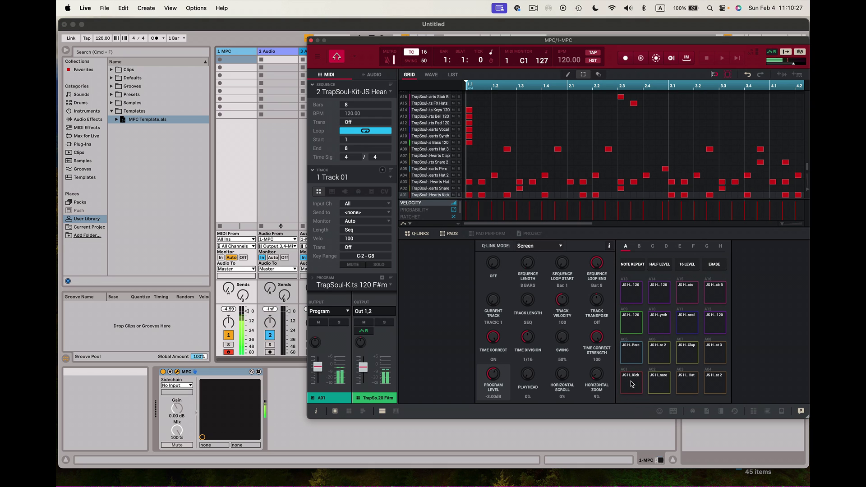
{"action": "left_click", "coordinate": [636, 380]}
{"action": "left_click", "coordinate": [657, 383]}
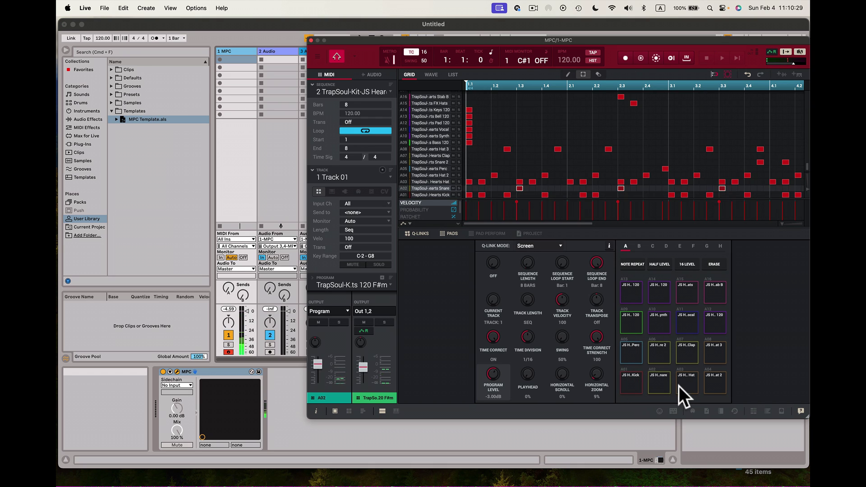
{"action": "left_click", "coordinate": [681, 386]}
{"action": "left_click", "coordinate": [711, 381]}
{"action": "left_click", "coordinate": [708, 360]}
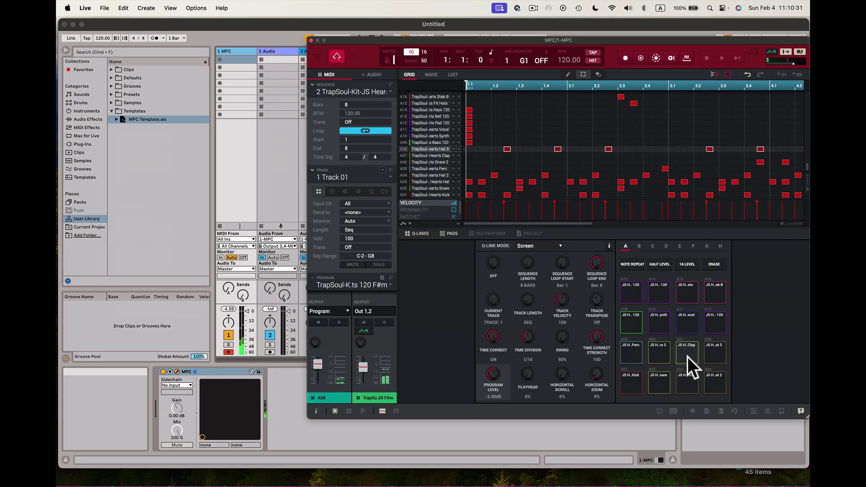
{"action": "left_click", "coordinate": [687, 357]}
{"action": "left_click", "coordinate": [656, 351]}
{"action": "left_click", "coordinate": [630, 348]}
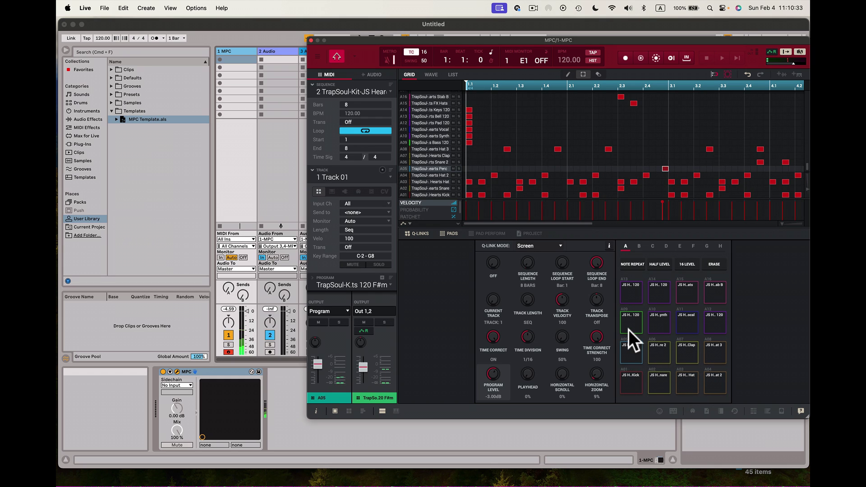
{"action": "left_click", "coordinate": [634, 327]}
{"action": "left_click", "coordinate": [652, 324]}
{"action": "left_click", "coordinate": [689, 319]}
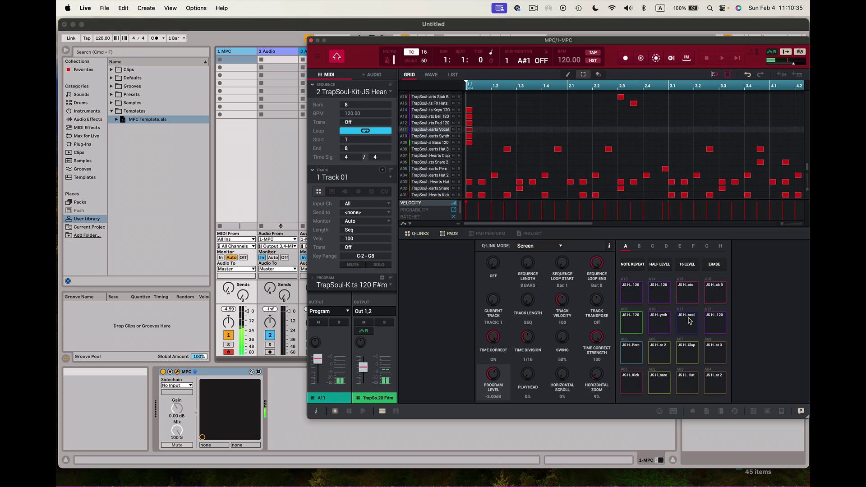
{"action": "left_click", "coordinate": [714, 323]}
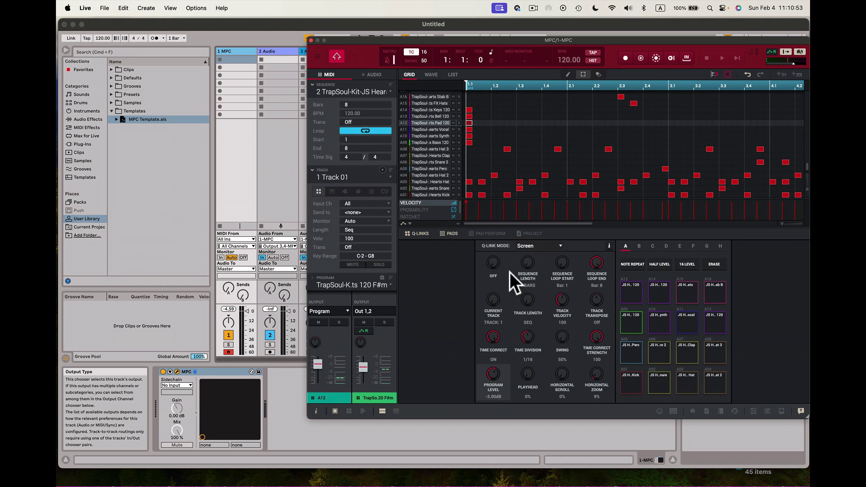
{"action": "left_click", "coordinate": [633, 380]}
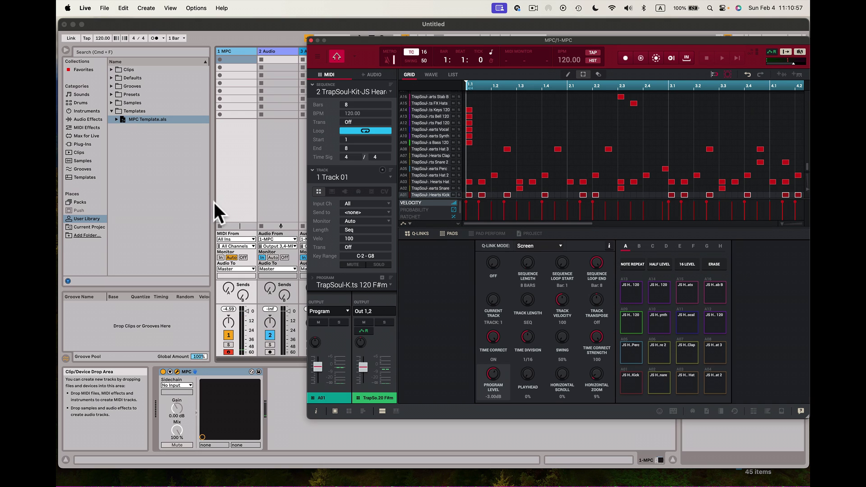
- Narrow Live's browser to reveal more tracks, and route kick pad A01 to stereo output Out 3,4
{"action": "left_click_drag", "start_coordinate": [212, 202], "coordinate": [62, 202]}
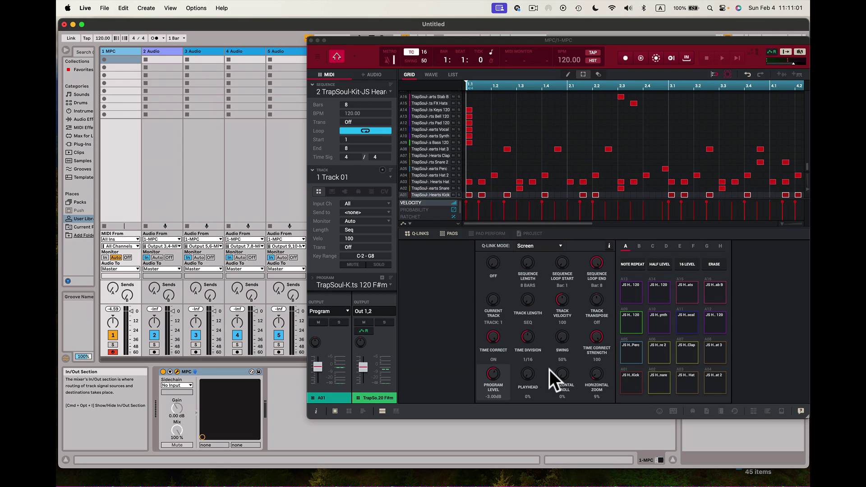
{"action": "left_click", "coordinate": [634, 380]}
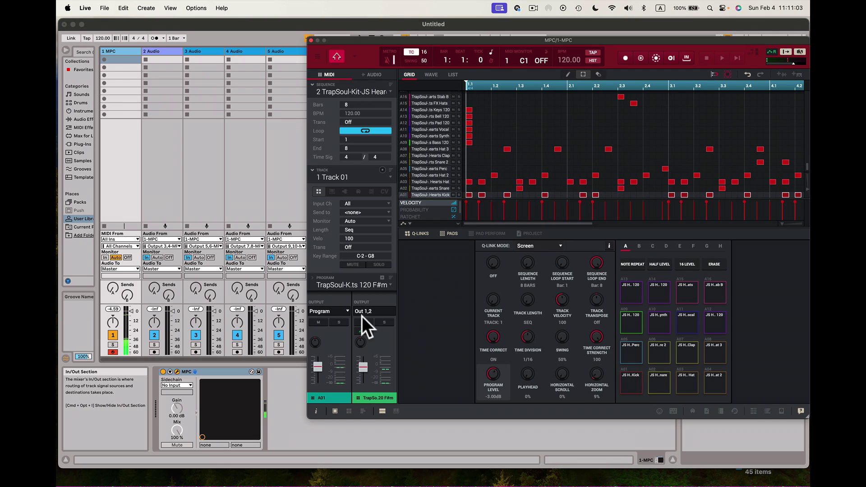
{"action": "left_click", "coordinate": [348, 311]}
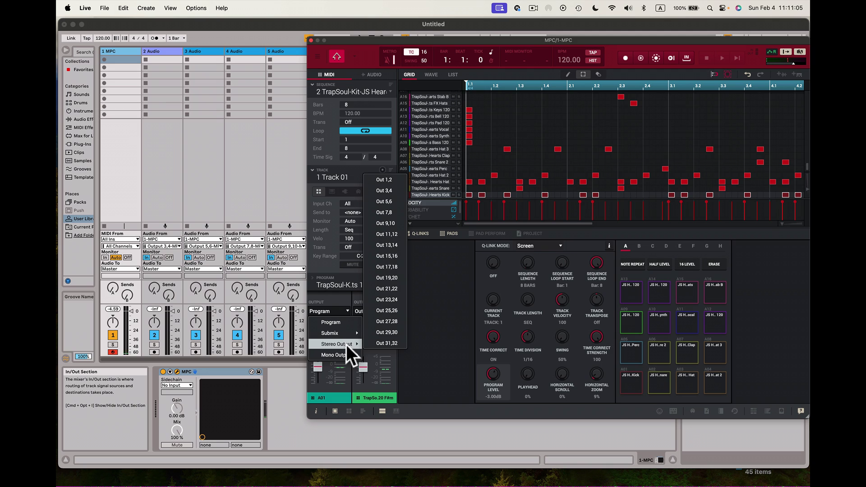
{"action": "mouse_move", "coordinate": [346, 345]}
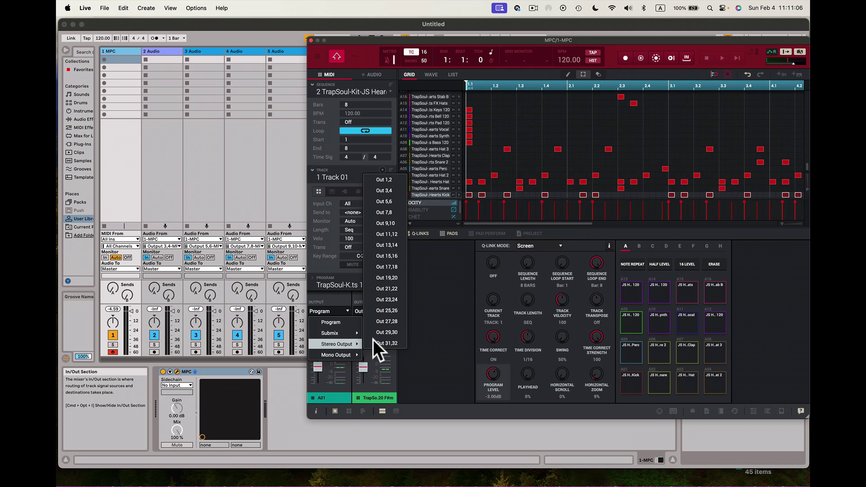
{"action": "left_click", "coordinate": [394, 191]}
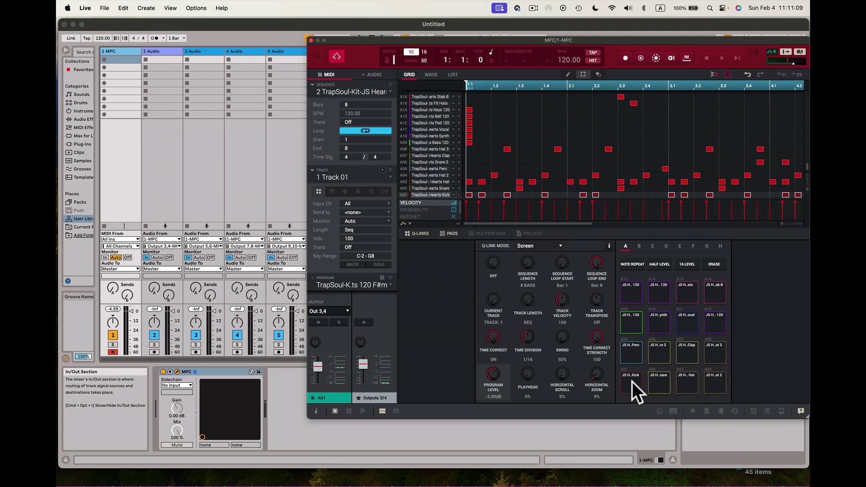
- Audition the kick on its new output, and route snare pad A02 to stereo output Out 5,6
{"action": "left_click", "coordinate": [660, 384]}
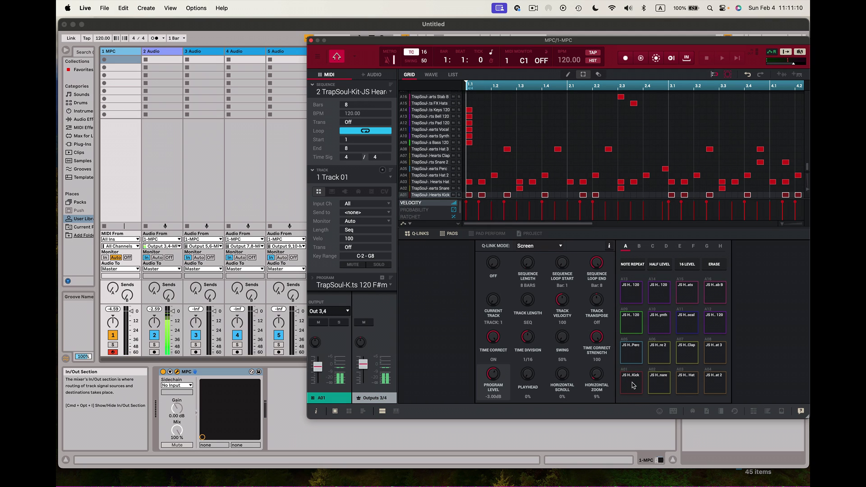
{"action": "left_click", "coordinate": [661, 385]}
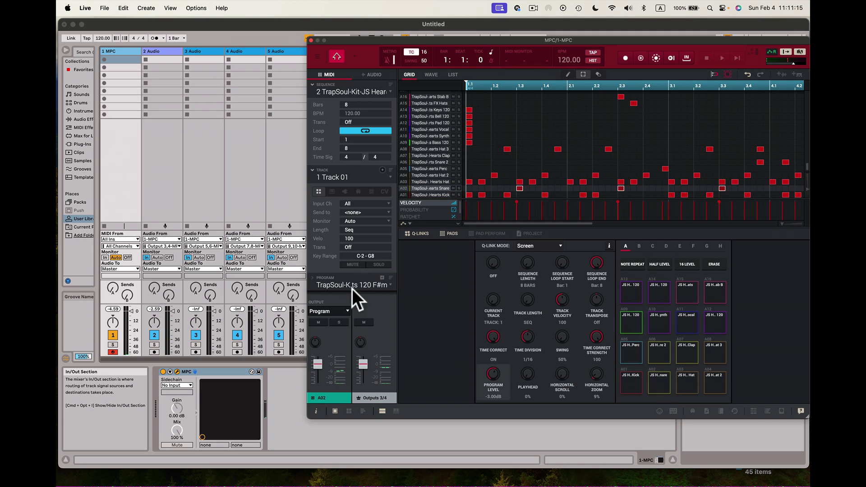
{"action": "left_click", "coordinate": [348, 311]}
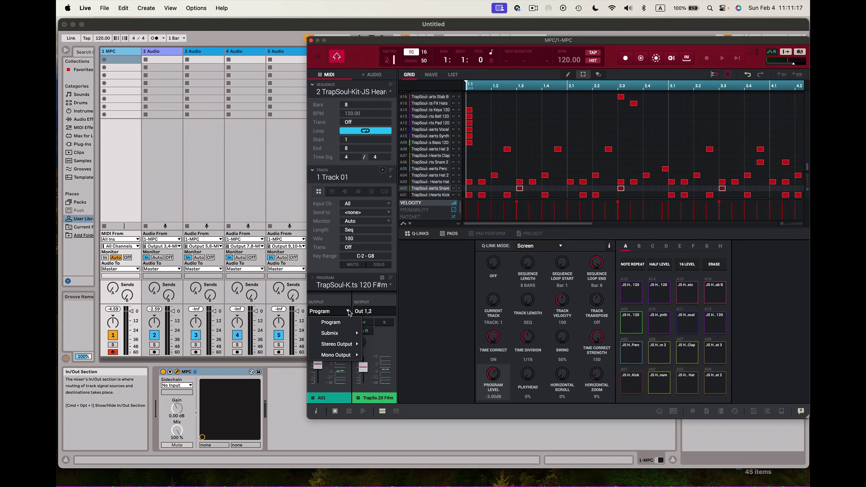
{"action": "mouse_move", "coordinate": [349, 343]}
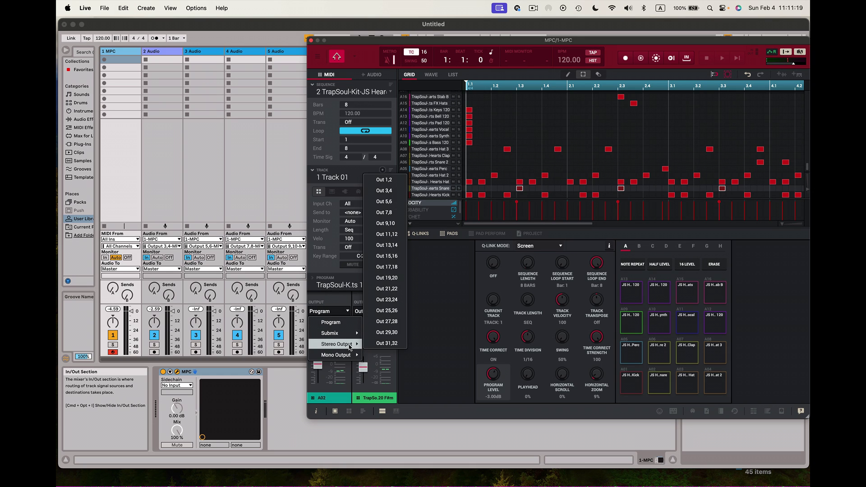
{"action": "left_click", "coordinate": [394, 201]}
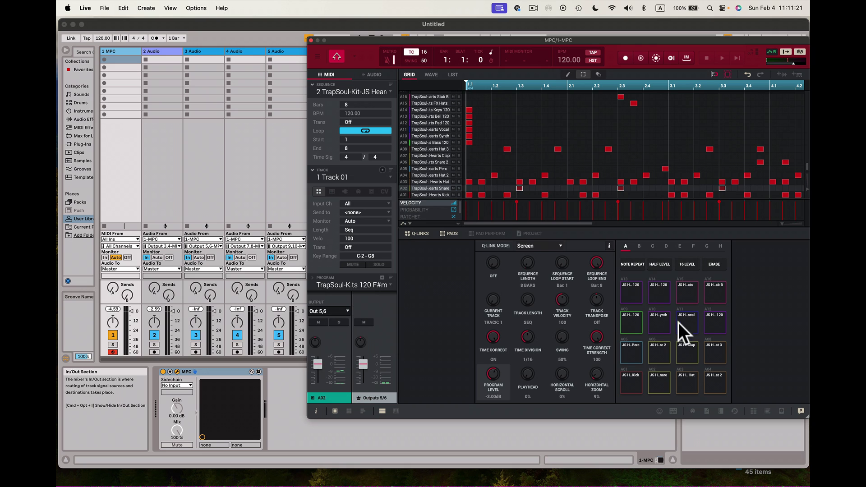
- Route hat pad A03 to stereo output Out 7,8
{"action": "left_click", "coordinate": [691, 385]}
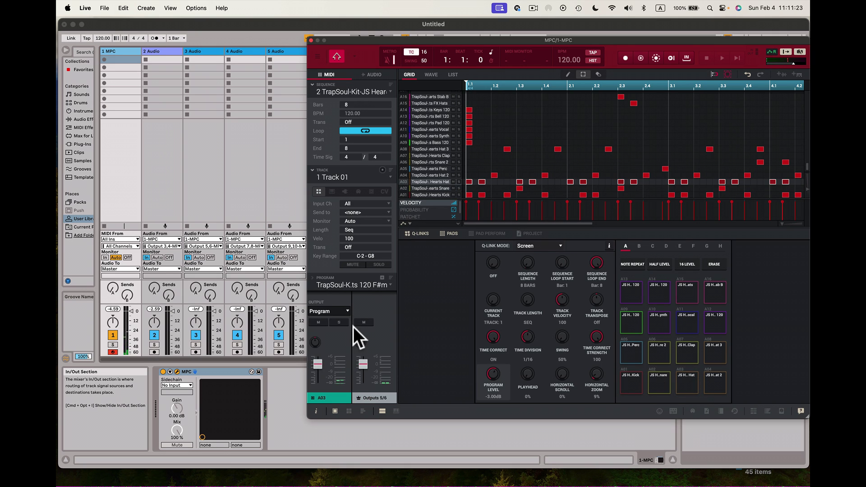
{"action": "left_click", "coordinate": [349, 311]}
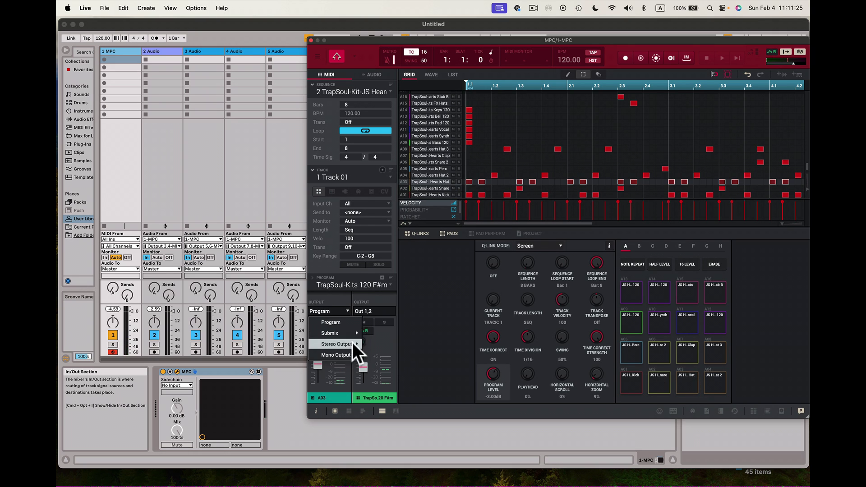
{"action": "mouse_move", "coordinate": [353, 345]}
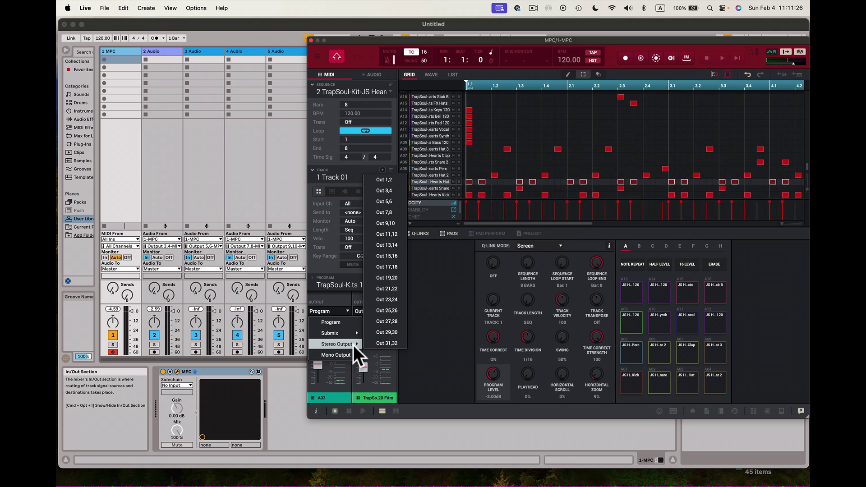
{"action": "left_click", "coordinate": [378, 212]}
- Route Hat 2 pad A04 to stereo output Out 9,10
{"action": "left_click", "coordinate": [717, 382]}
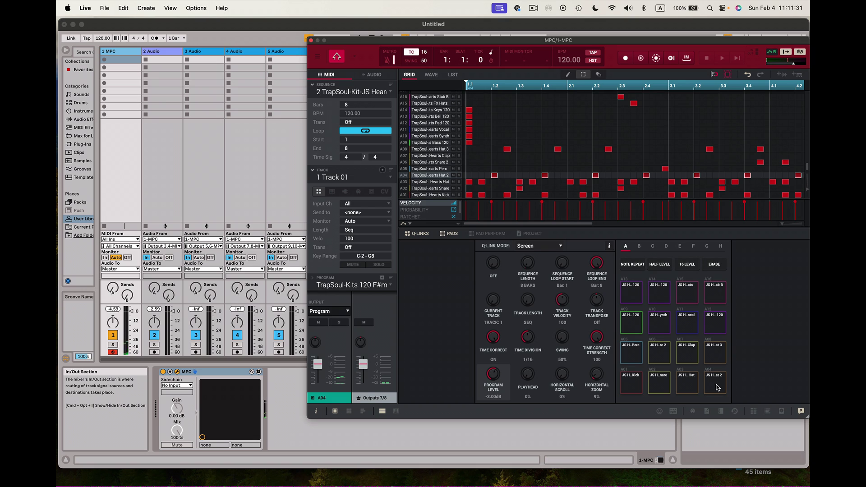
{"action": "left_click", "coordinate": [348, 312]}
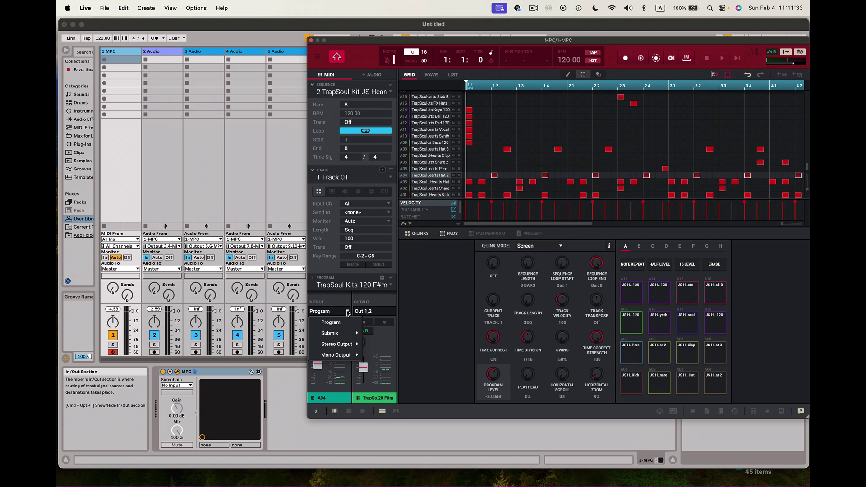
{"action": "mouse_move", "coordinate": [356, 345]}
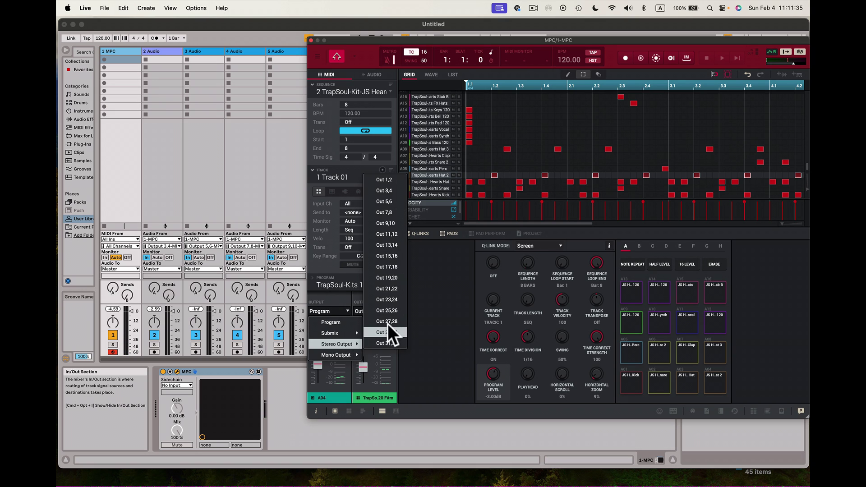
{"action": "left_click", "coordinate": [381, 223]}
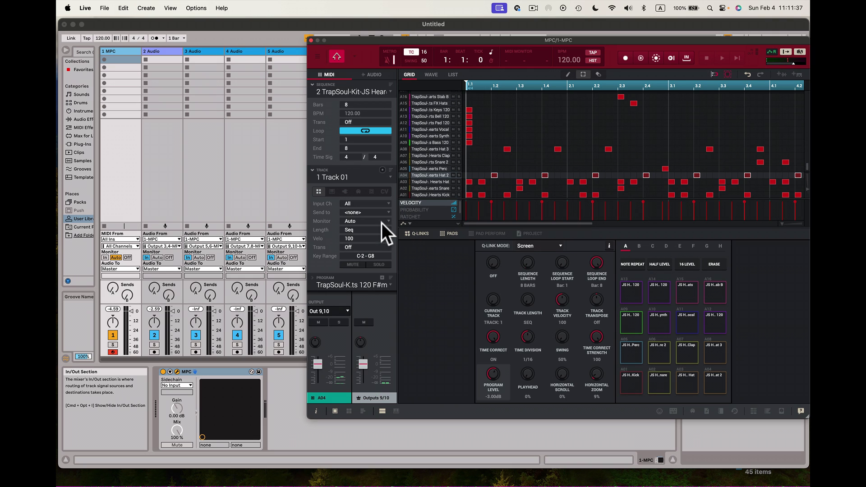
- Audition pads A04 and A05, and route percussion pad A05 to stereo output Out 11,12
{"action": "left_click", "coordinate": [630, 355]}
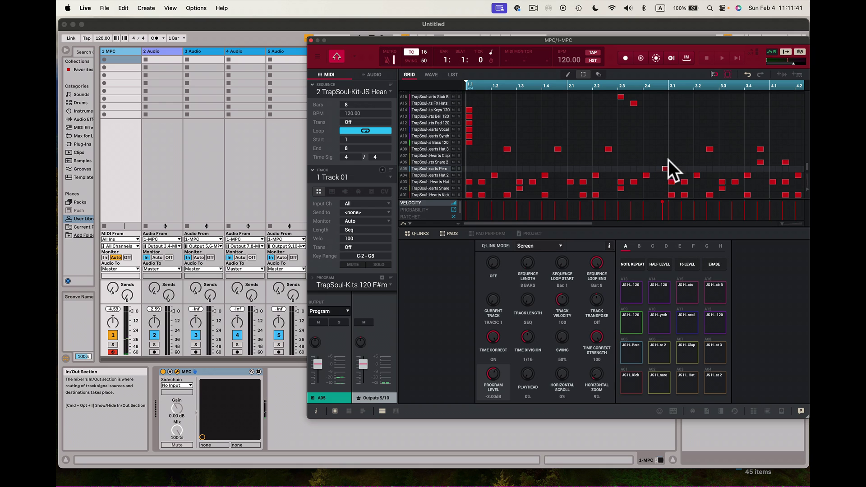
{"action": "left_click", "coordinate": [633, 350]}
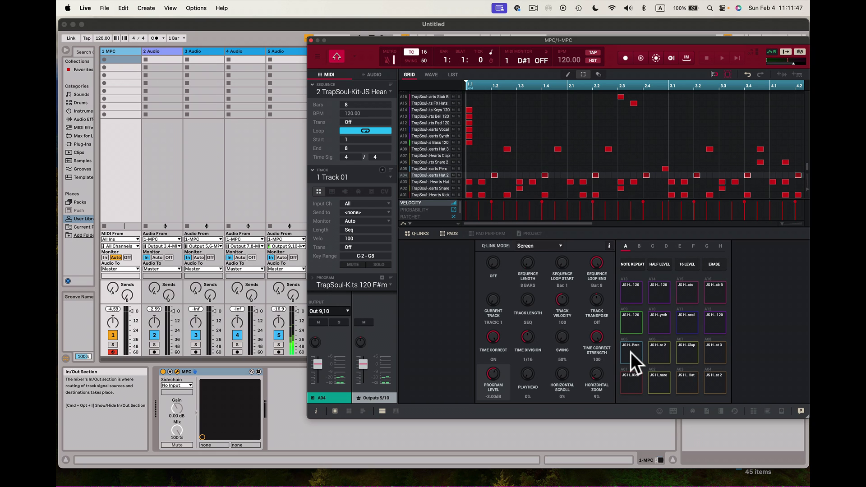
{"action": "left_click", "coordinate": [630, 352]}
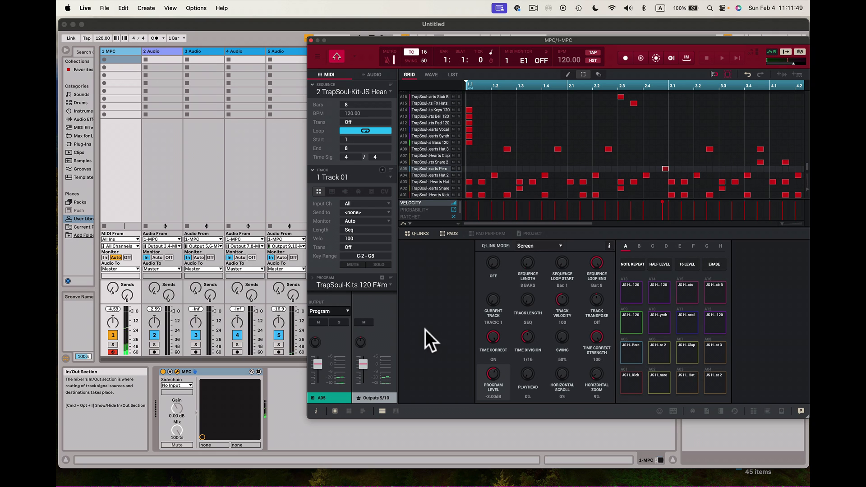
{"action": "left_click", "coordinate": [347, 312]}
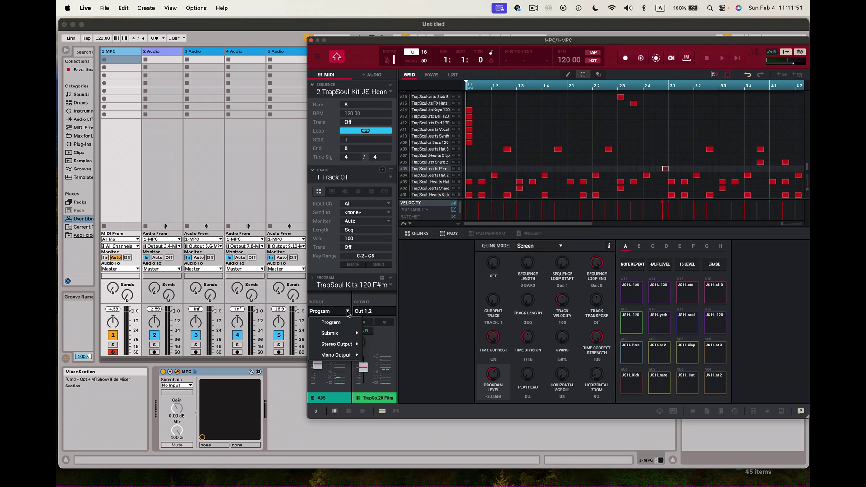
{"action": "mouse_move", "coordinate": [347, 344]}
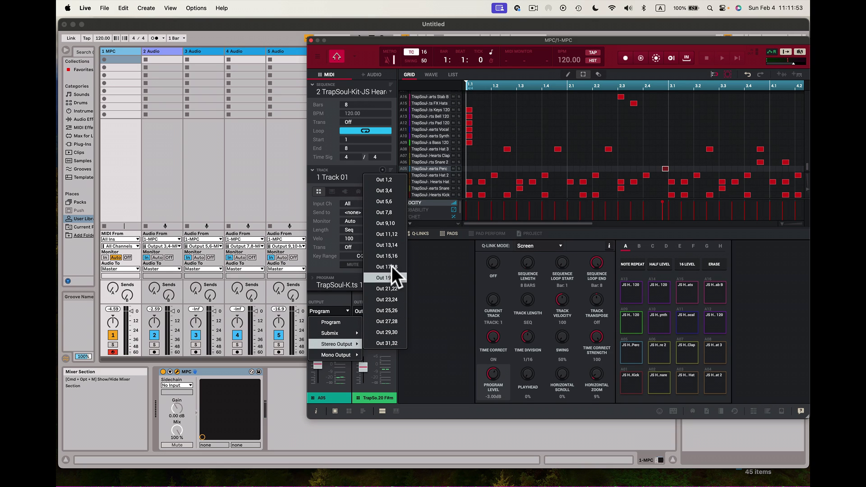
{"action": "left_click", "coordinate": [391, 237]}
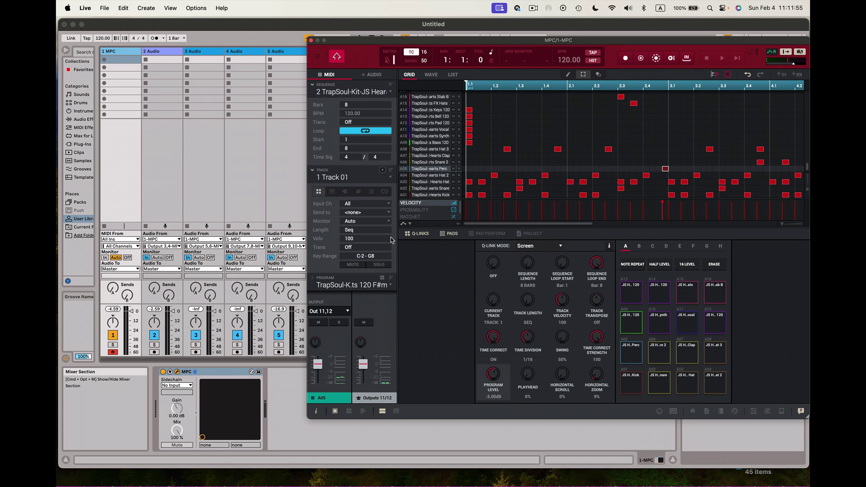
- Compare pads A05 and A06 by ear, and route Snare 2 pad A06 to stereo output Out 13,14
{"action": "left_click", "coordinate": [662, 350]}
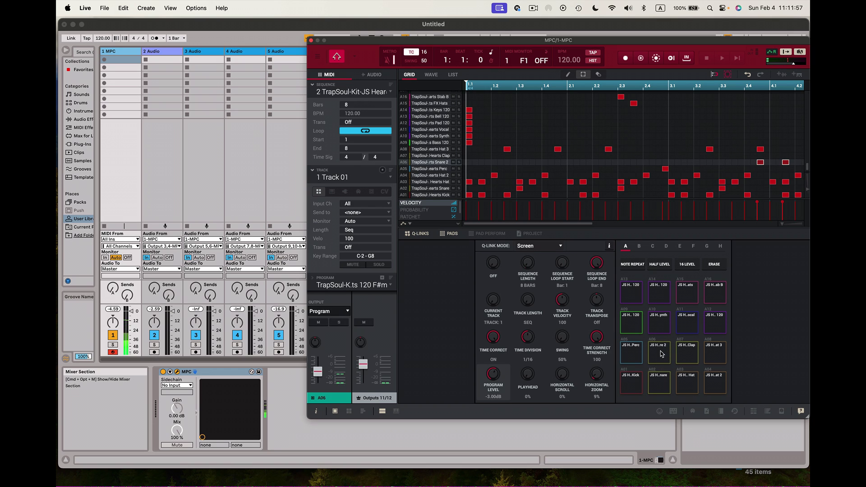
{"action": "left_click", "coordinate": [660, 351]}
{"action": "left_click", "coordinate": [660, 352]}
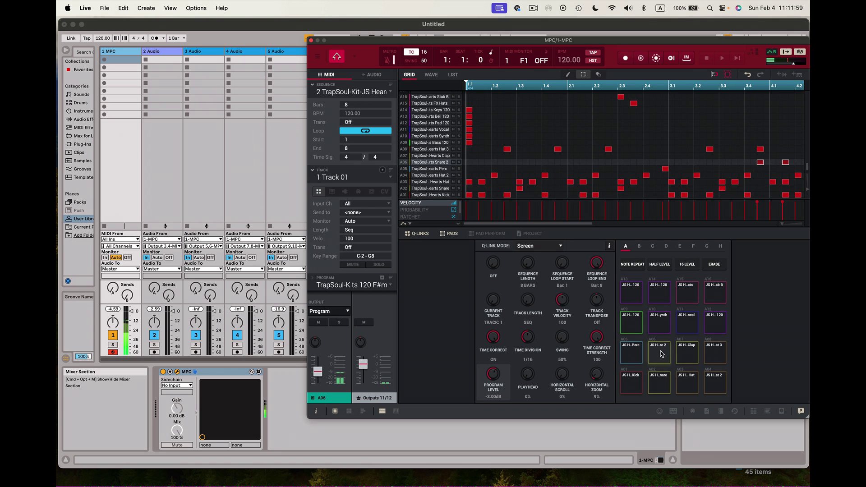
{"action": "left_click", "coordinate": [636, 354]}
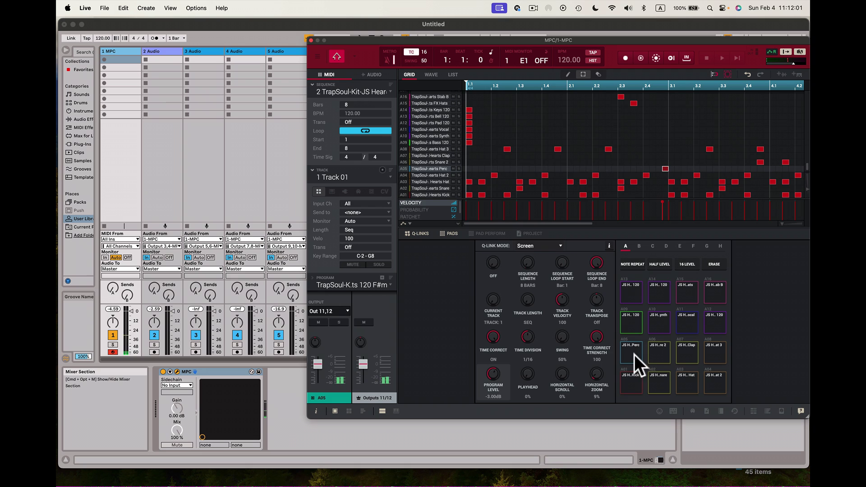
{"action": "left_click", "coordinate": [658, 357]}
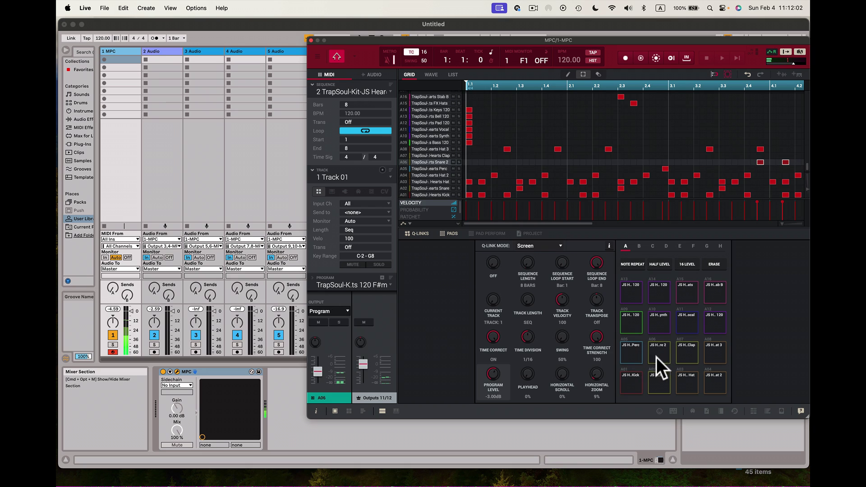
{"action": "left_click", "coordinate": [348, 309]}
{"action": "left_click", "coordinate": [345, 310]}
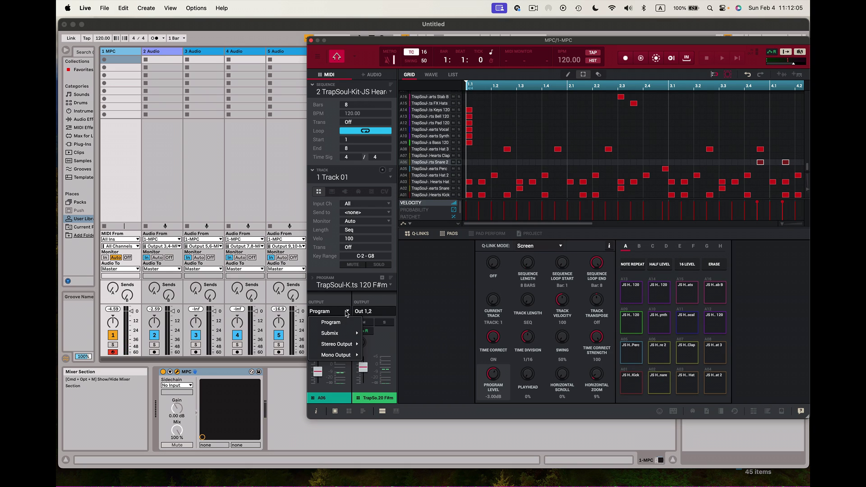
{"action": "mouse_move", "coordinate": [346, 342]}
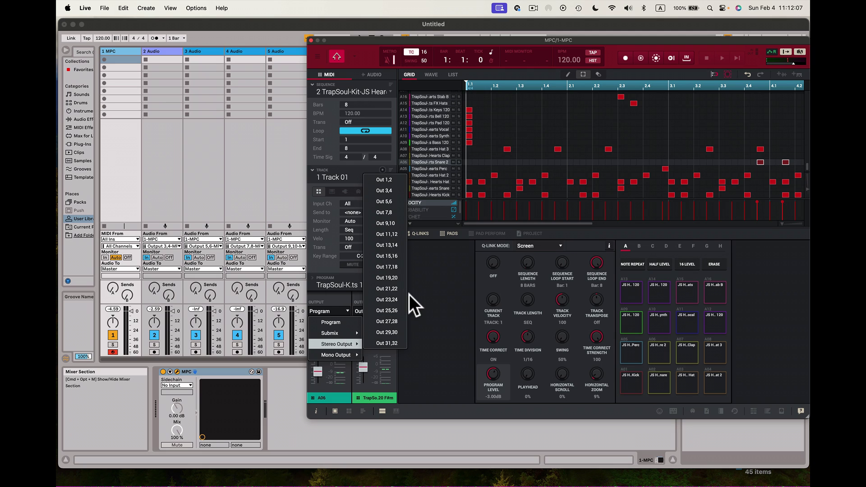
{"action": "left_click", "coordinate": [397, 246]}
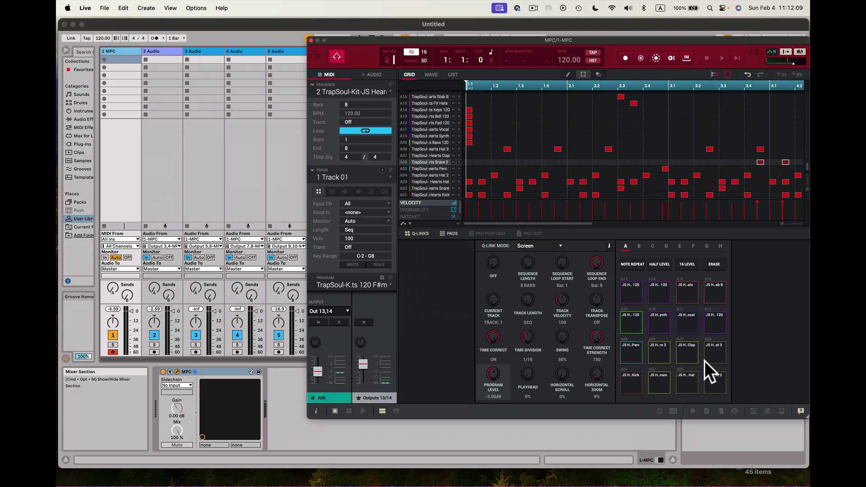
- Audition clap pad A07 against Snare 2 pad A06, and check the clap's row in the sequence grid
{"action": "left_click", "coordinate": [688, 354]}
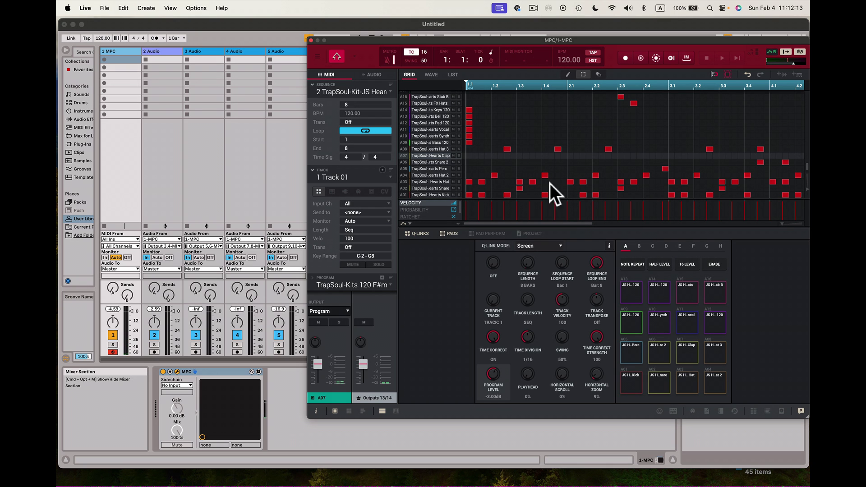
{"action": "left_click_drag", "start_coordinate": [578, 223], "coordinate": [515, 198]}
{"action": "left_click", "coordinate": [641, 313]}
{"action": "left_click", "coordinate": [687, 350]}
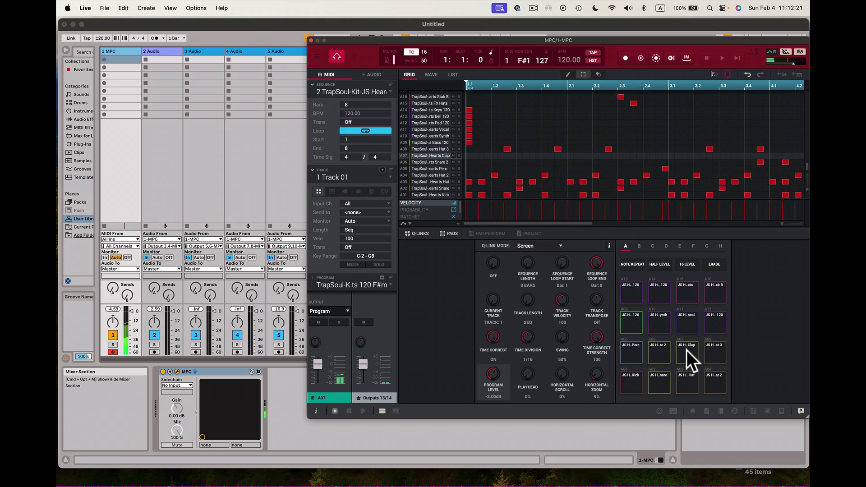
{"action": "left_click", "coordinate": [660, 353]}
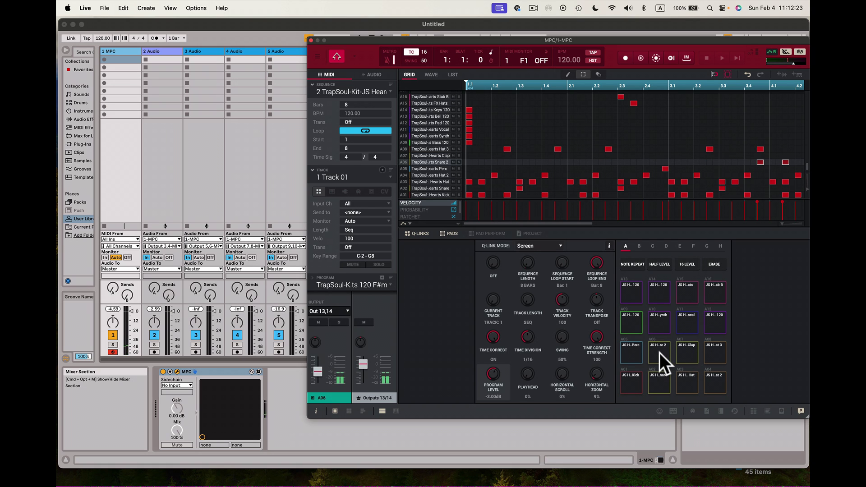
- Route Hat 3 pad A08 to stereo output Out 15,16
{"action": "left_click", "coordinate": [715, 354]}
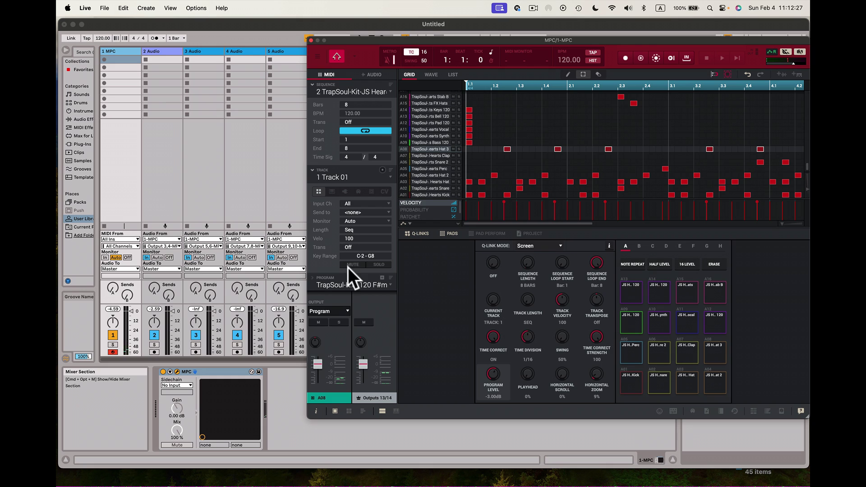
{"action": "left_click", "coordinate": [348, 310]}
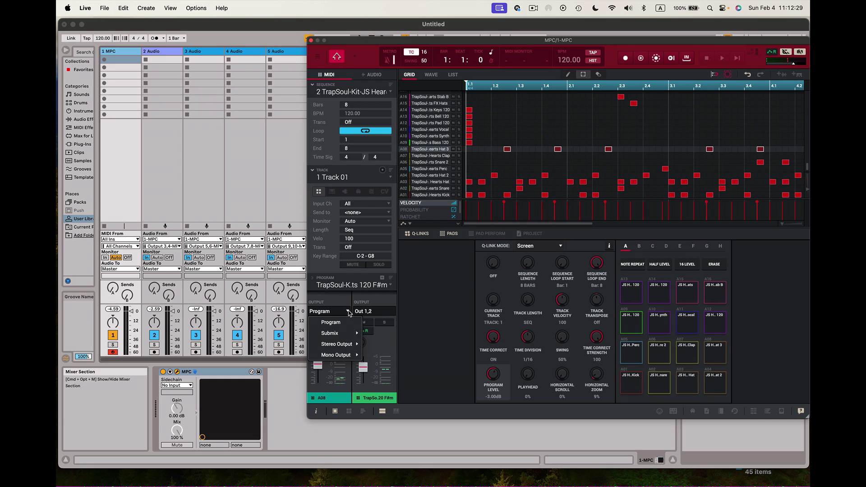
{"action": "mouse_move", "coordinate": [348, 344]}
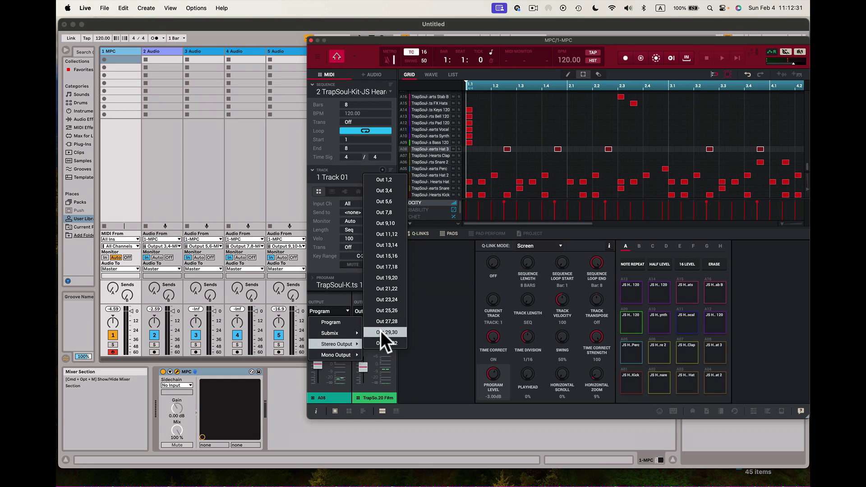
{"action": "left_click", "coordinate": [383, 256]}
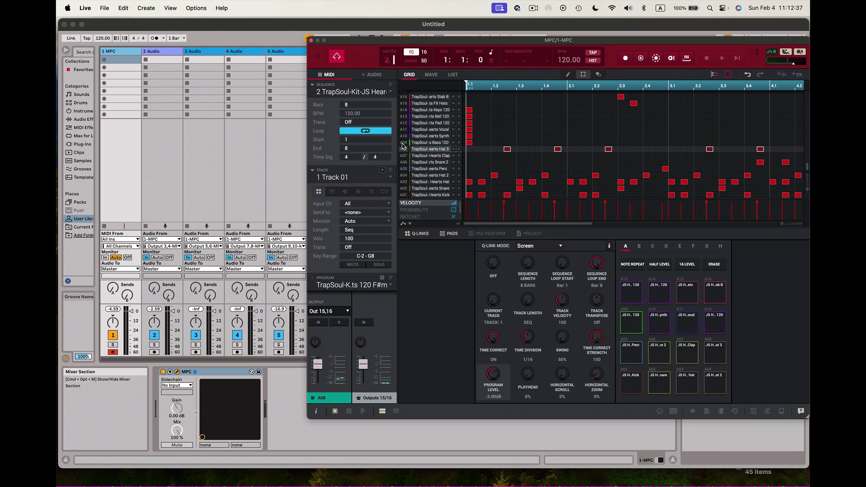
- Compare bass pad A09 with Hat 3 pad A08 by ear, and route pad A09 to stereo output Out 17,18
{"action": "left_click", "coordinate": [403, 143]}
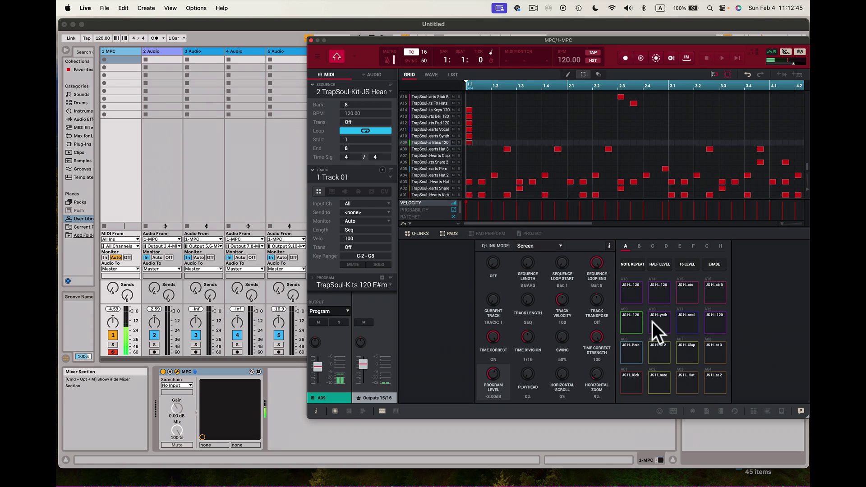
{"action": "left_click", "coordinate": [633, 324]}
{"action": "left_click", "coordinate": [719, 356]}
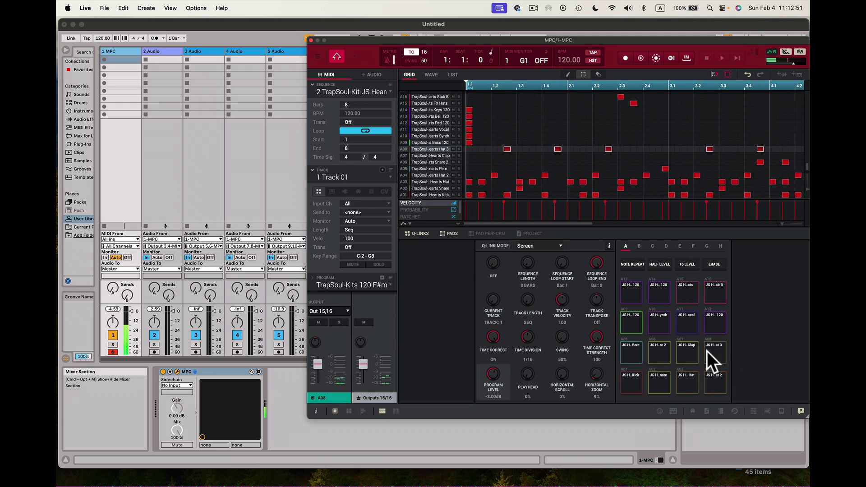
{"action": "left_click", "coordinate": [628, 324]}
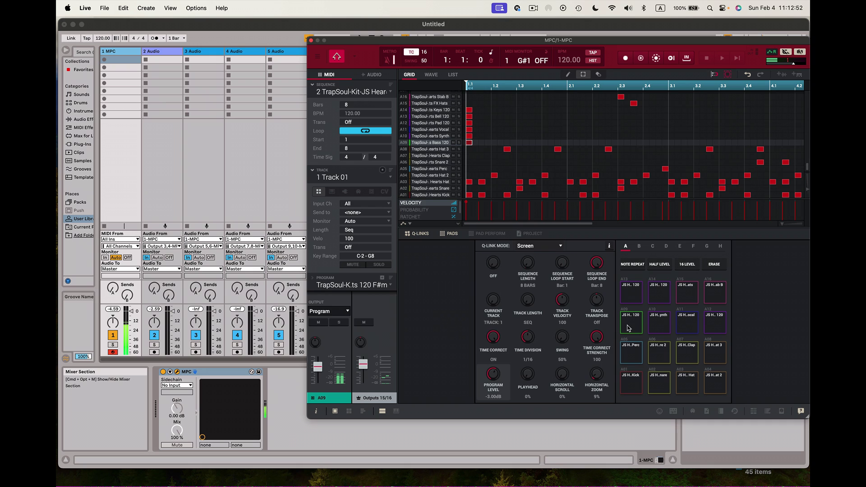
{"action": "left_click", "coordinate": [348, 311]}
{"action": "mouse_move", "coordinate": [352, 345]}
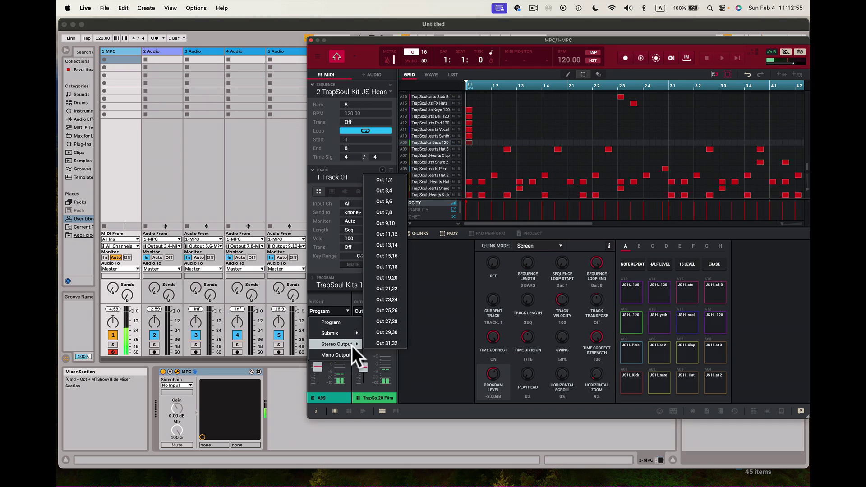
{"action": "left_click", "coordinate": [400, 267]}
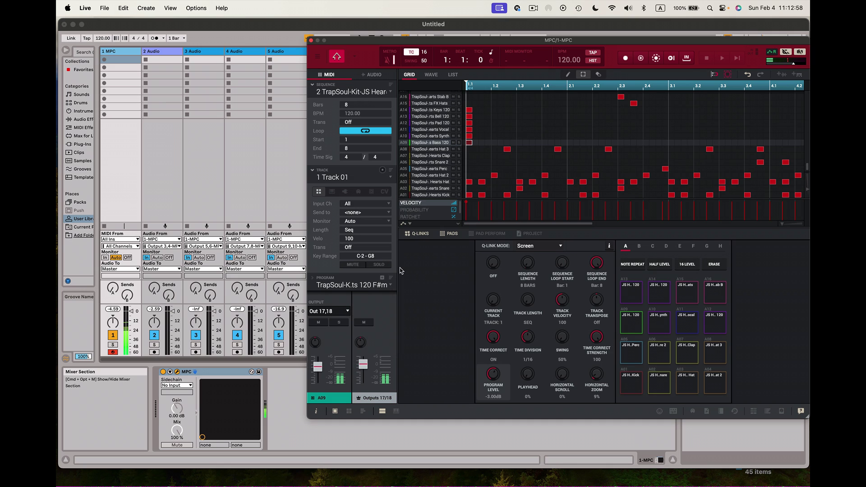
- Route synth pad A10 to stereo output Out 19,20
{"action": "left_click", "coordinate": [660, 318]}
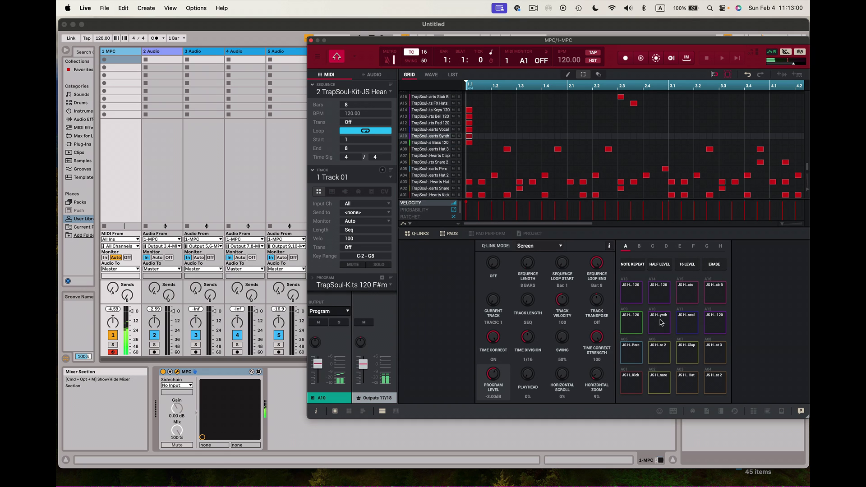
{"action": "left_click", "coordinate": [349, 310]}
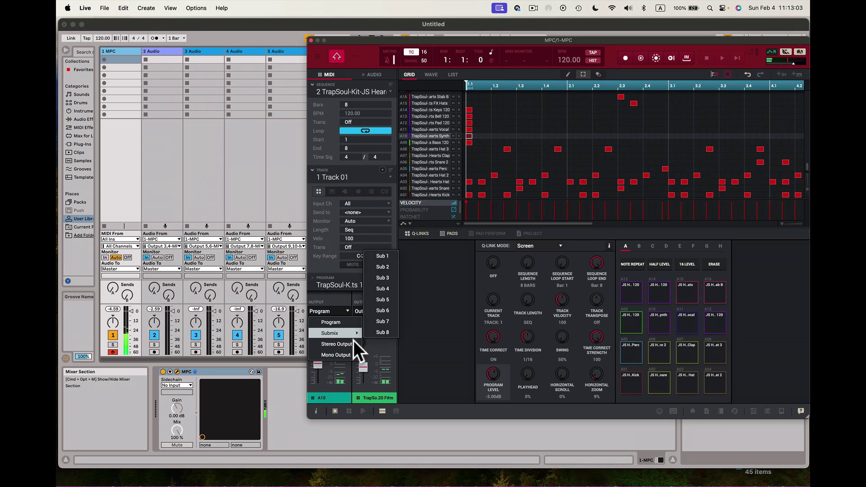
{"action": "mouse_move", "coordinate": [353, 343]}
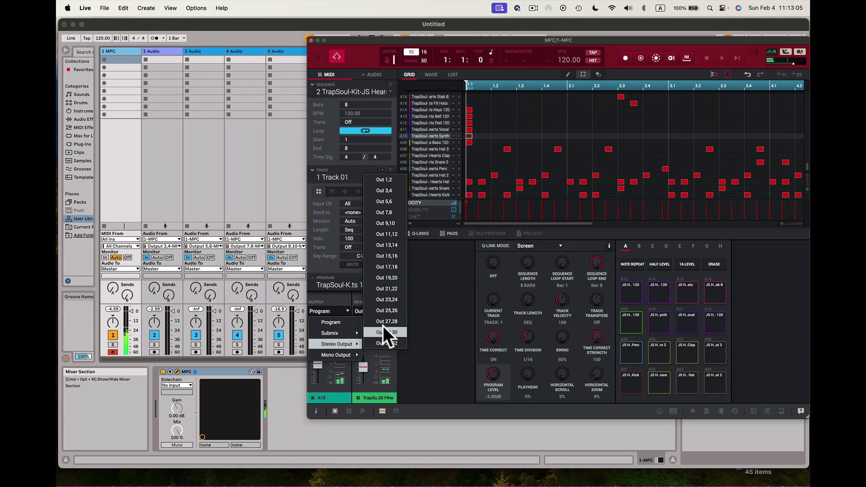
{"action": "left_click", "coordinate": [392, 277]}
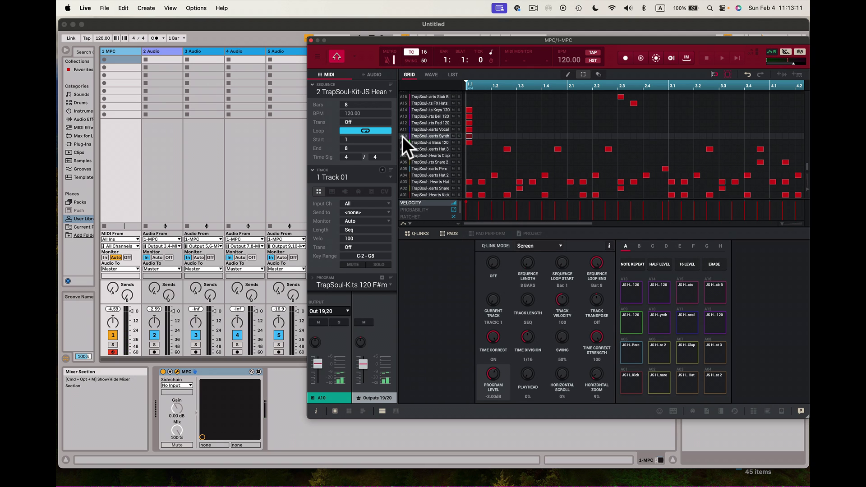
- Route vocal pad A11 to stereo output Out 21,22
{"action": "left_click", "coordinate": [689, 324]}
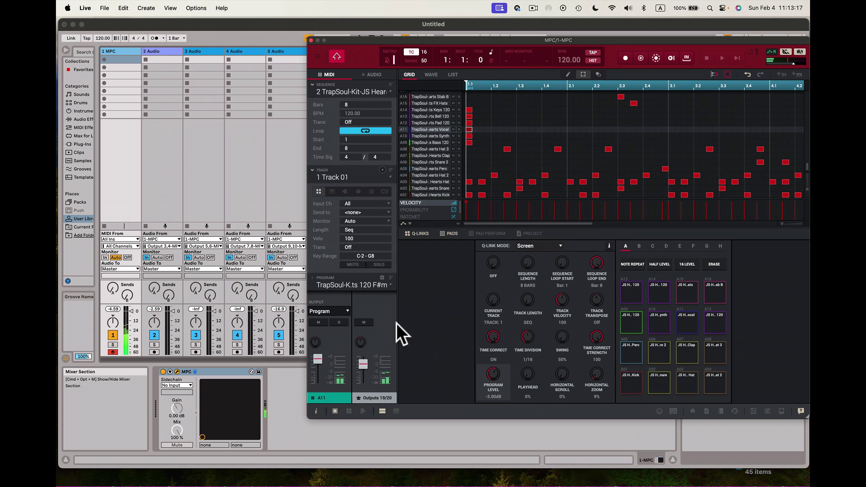
{"action": "left_click", "coordinate": [348, 311]}
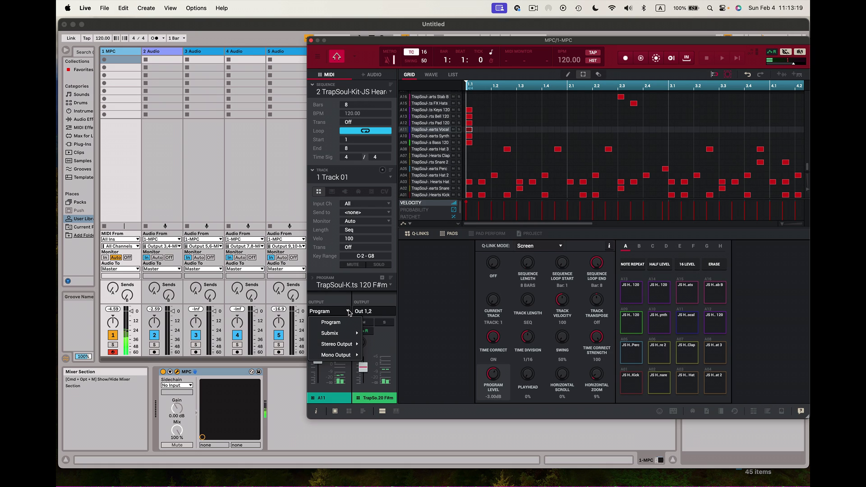
{"action": "mouse_move", "coordinate": [351, 342]}
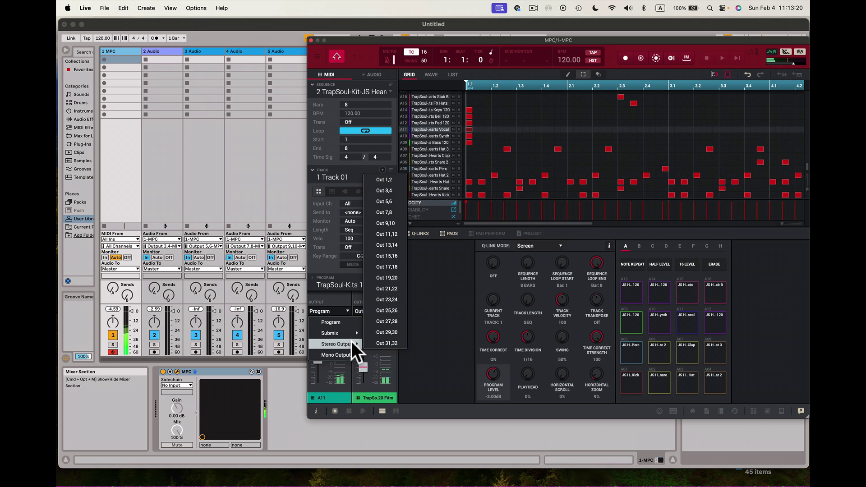
{"action": "left_click", "coordinate": [401, 288]}
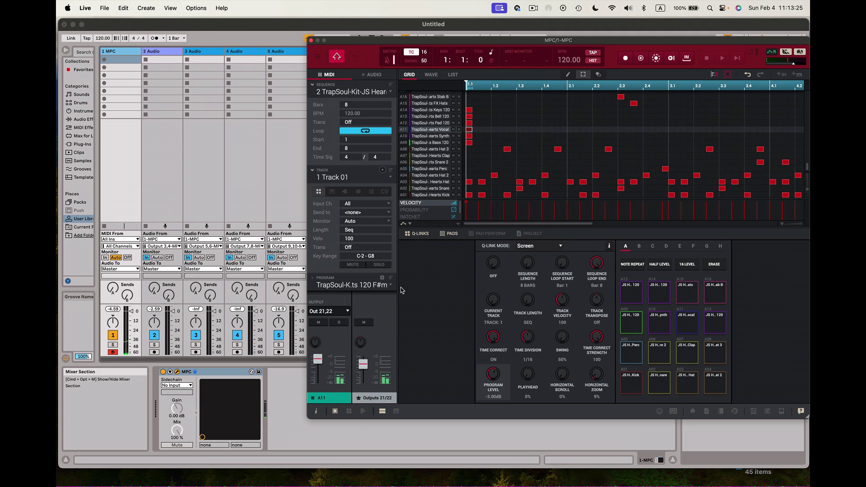
- Route the Pad sound on A12 to stereo output Out 23,24
{"action": "left_click", "coordinate": [720, 321]}
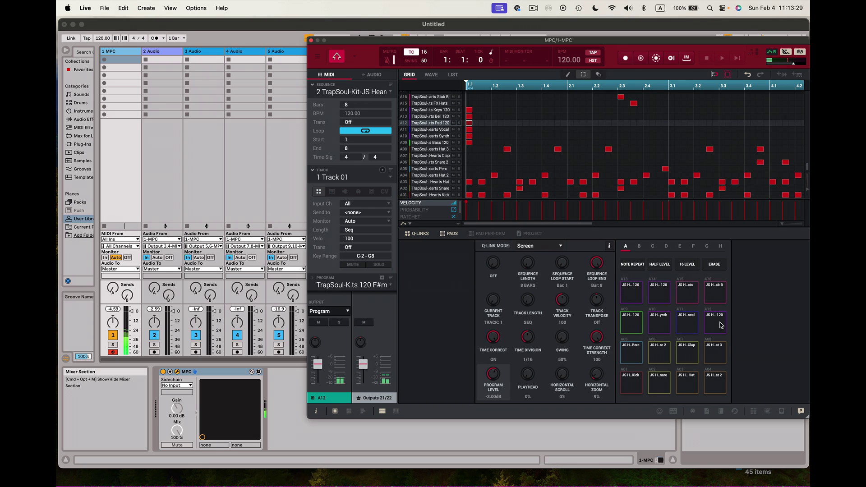
{"action": "left_click", "coordinate": [344, 309]}
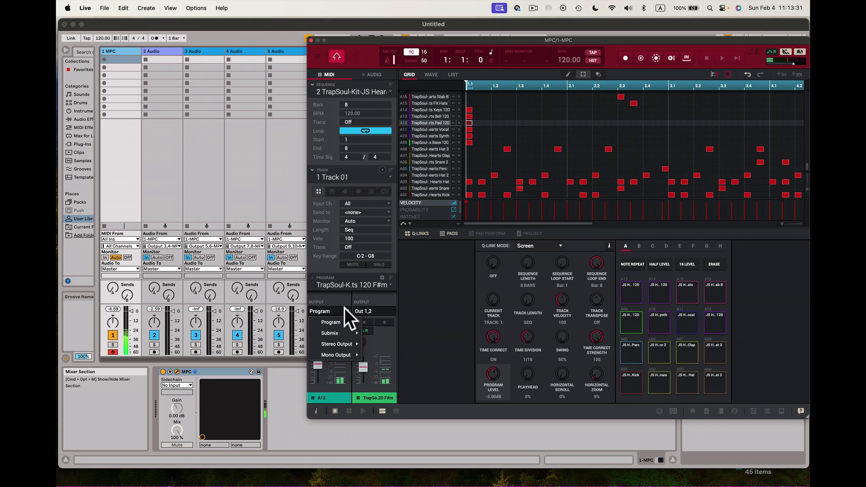
{"action": "mouse_move", "coordinate": [349, 345]}
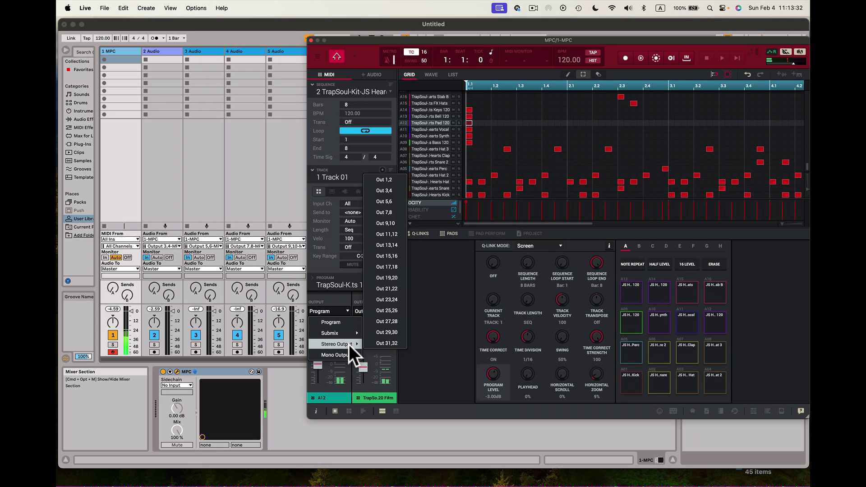
{"action": "left_click", "coordinate": [397, 301]}
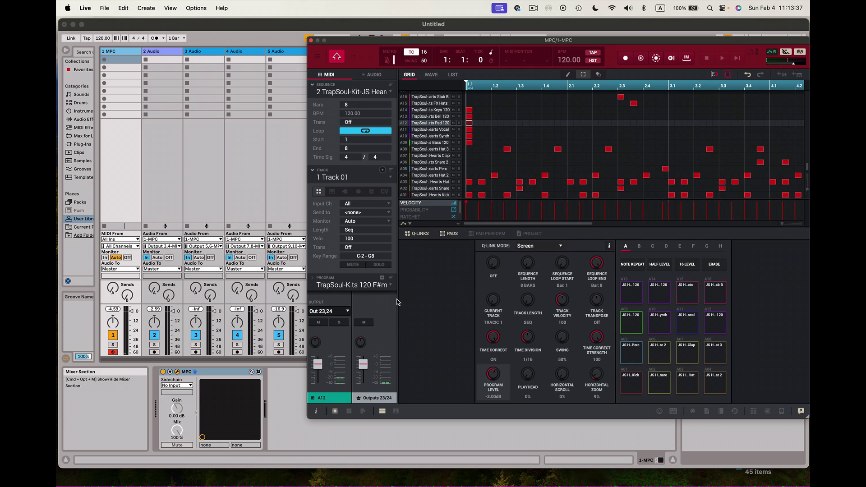
- Audition pads A12, A11, A10 and A09 in turn to check each one's output assignment
{"action": "left_click", "coordinate": [717, 316]}
{"action": "left_click", "coordinate": [683, 321]}
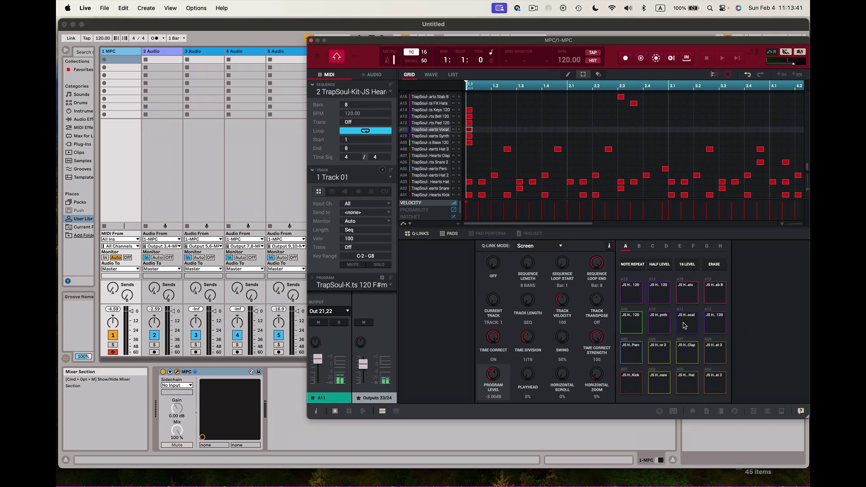
{"action": "left_click", "coordinate": [659, 323]}
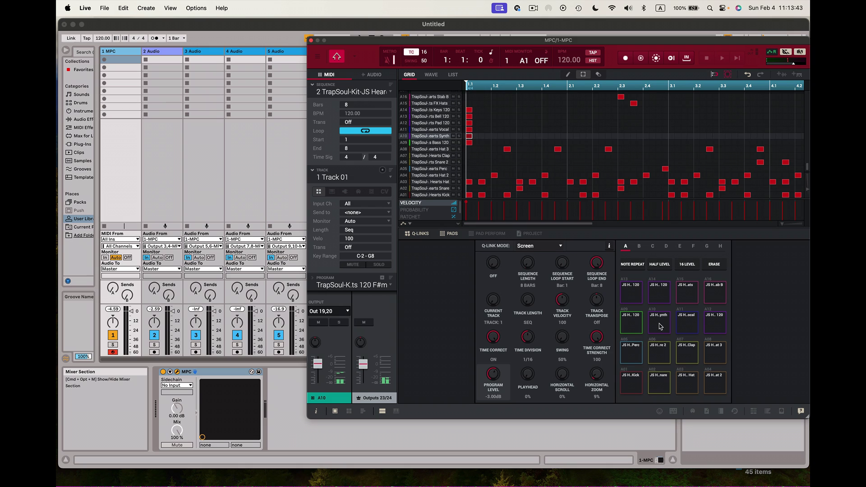
{"action": "left_click", "coordinate": [627, 326]}
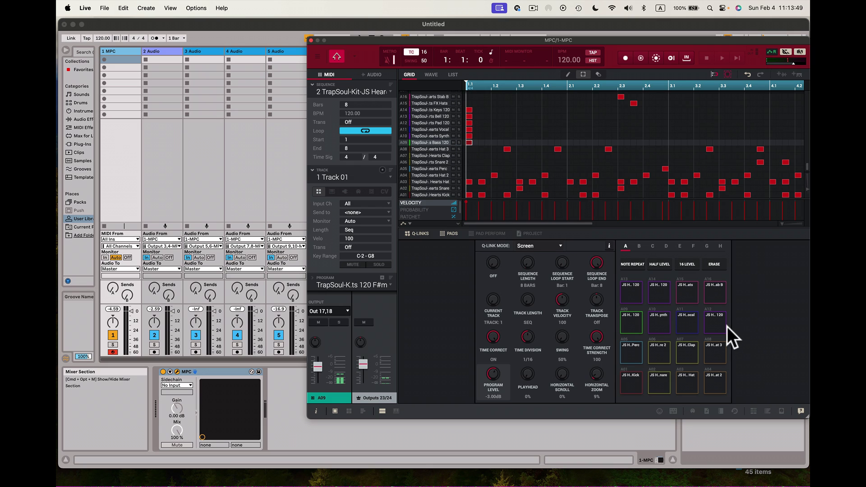
- Audition bell pad A13 and route it to stereo output Out 25,26
{"action": "left_click", "coordinate": [635, 292]}
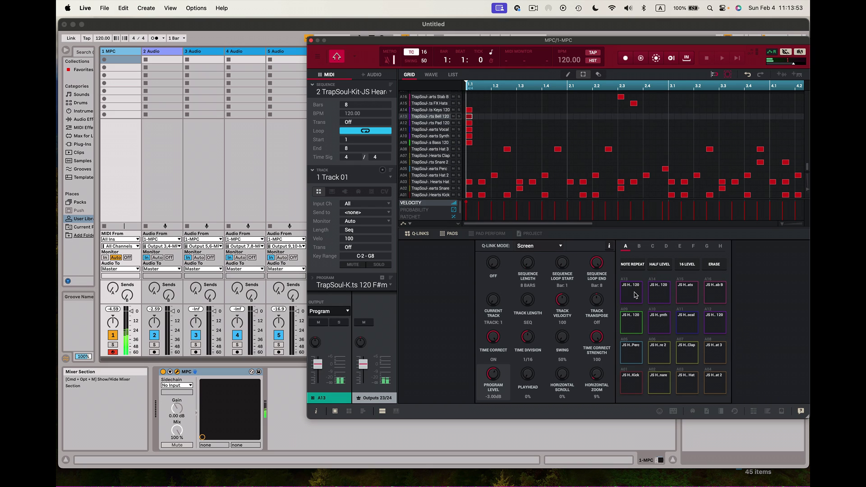
{"action": "left_click", "coordinate": [634, 293]}
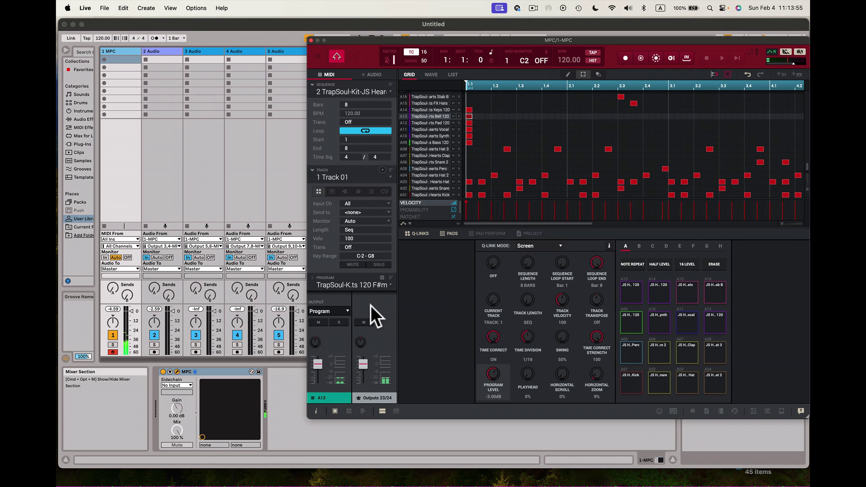
{"action": "left_click", "coordinate": [350, 309]}
{"action": "mouse_move", "coordinate": [354, 343]}
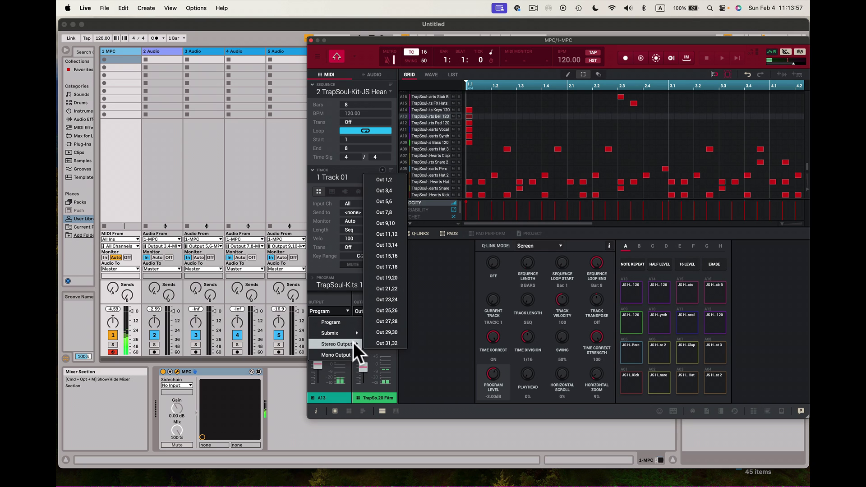
{"action": "left_click", "coordinate": [400, 310]}
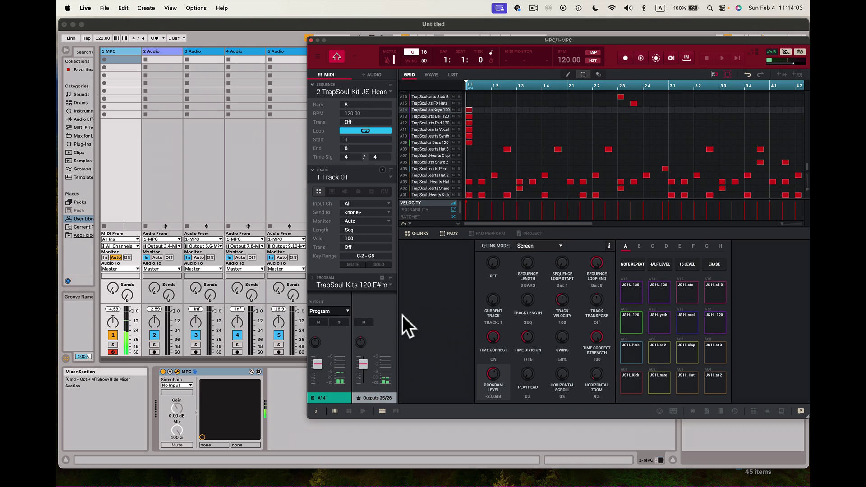
- Route keys pad A14 to stereo output Out 27,28
{"action": "left_click", "coordinate": [346, 310]}
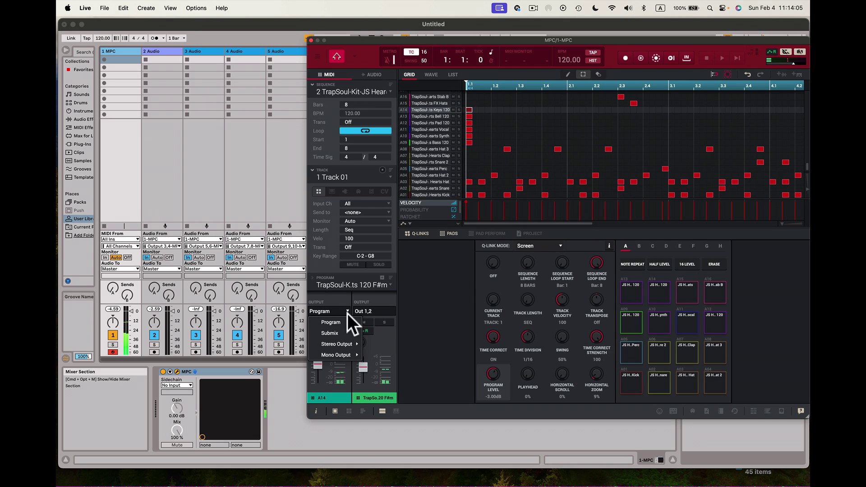
{"action": "mouse_move", "coordinate": [353, 341]}
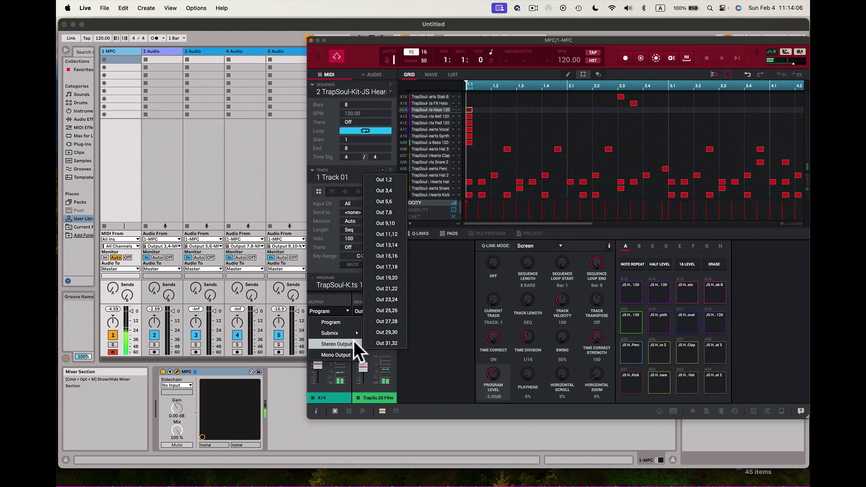
{"action": "left_click", "coordinate": [388, 322]}
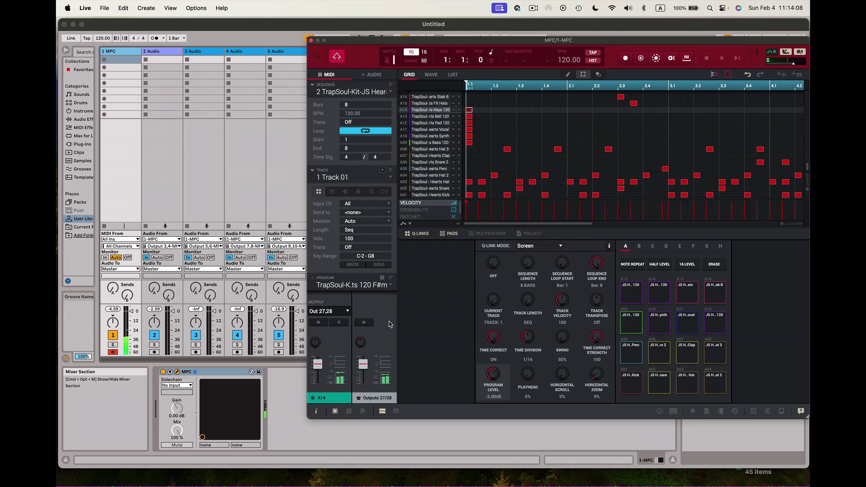
- Route FX Hats pad A15 to stereo output Out 29,30
{"action": "left_click", "coordinate": [689, 291]}
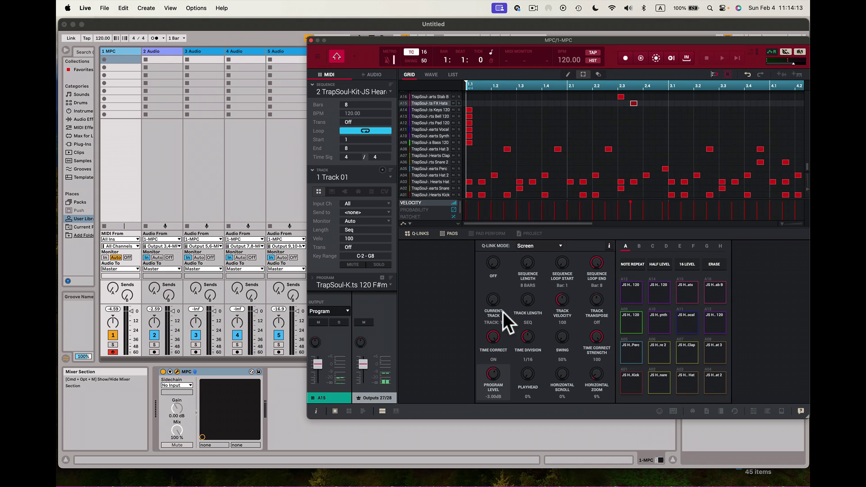
{"action": "left_click", "coordinate": [346, 311]}
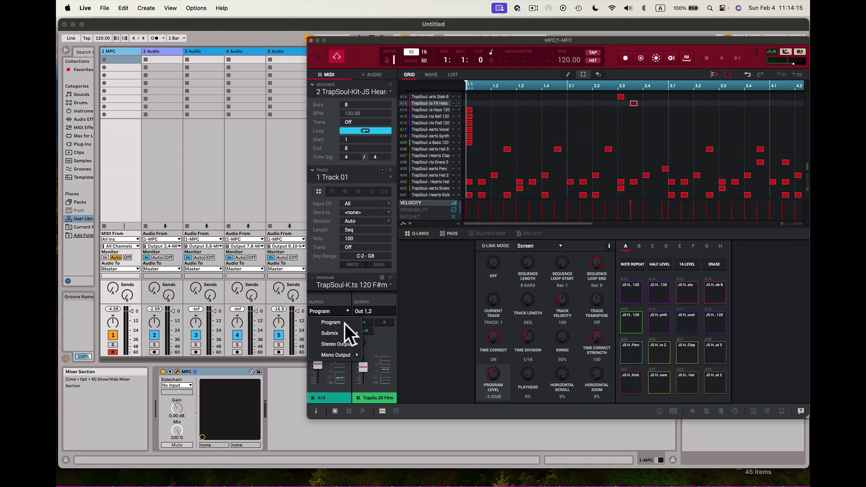
{"action": "mouse_move", "coordinate": [345, 346]}
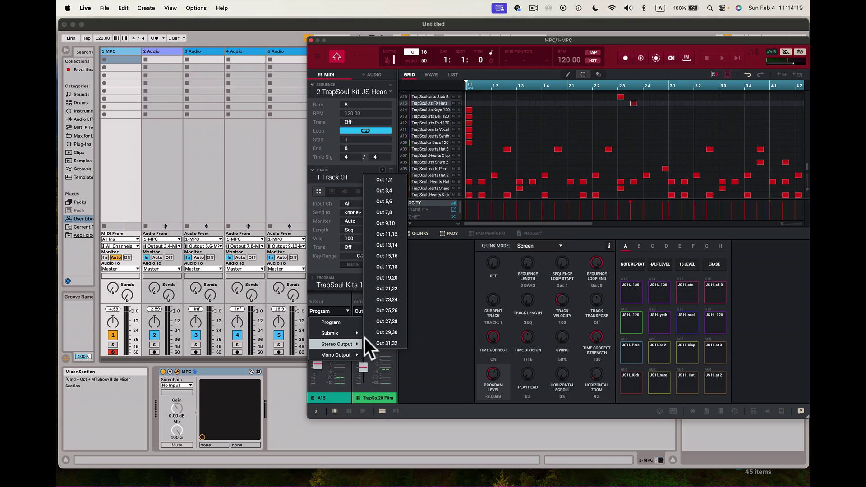
{"action": "left_click", "coordinate": [380, 333]}
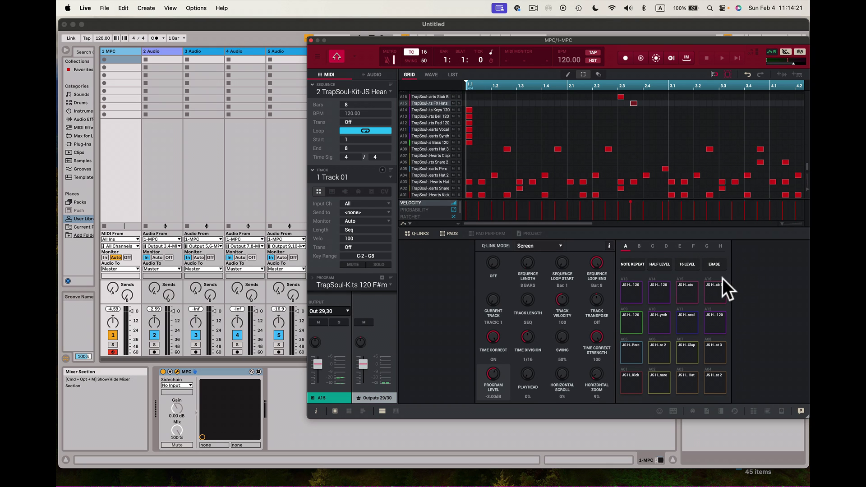
- Audition stab pad A16 and route it to stereo output Out 31,32
{"action": "left_click", "coordinate": [716, 288]}
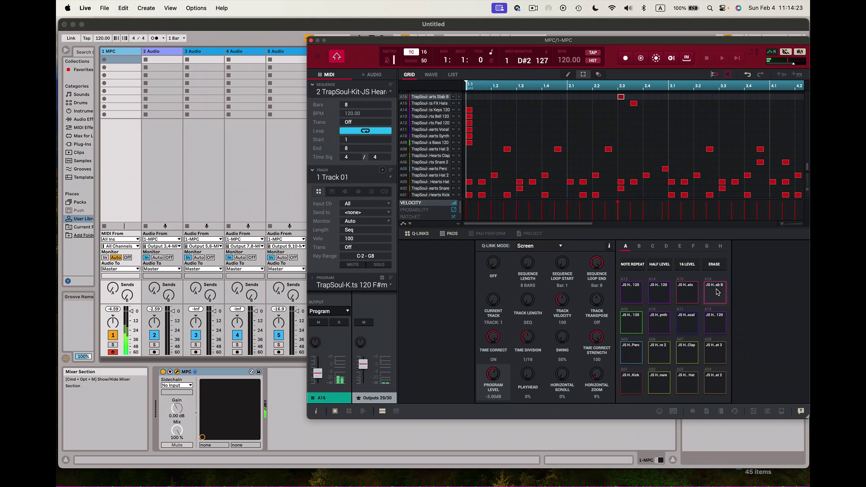
{"action": "left_click", "coordinate": [718, 292]}
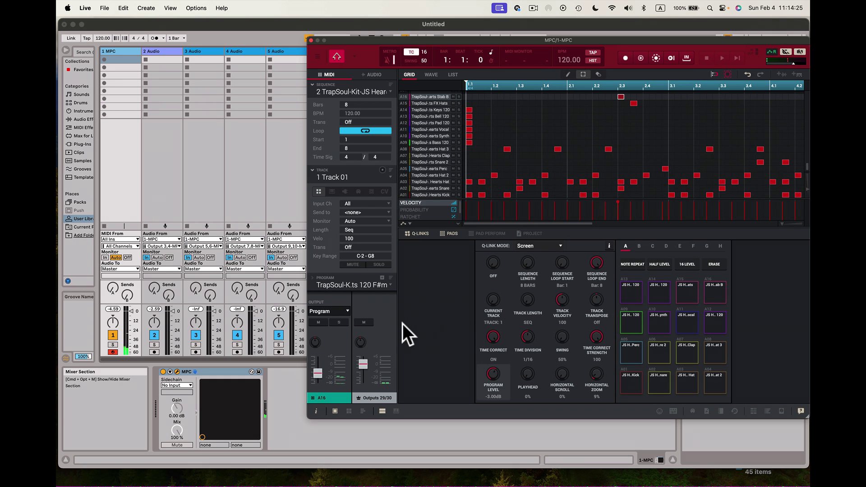
{"action": "left_click", "coordinate": [348, 310]}
{"action": "mouse_move", "coordinate": [348, 345]}
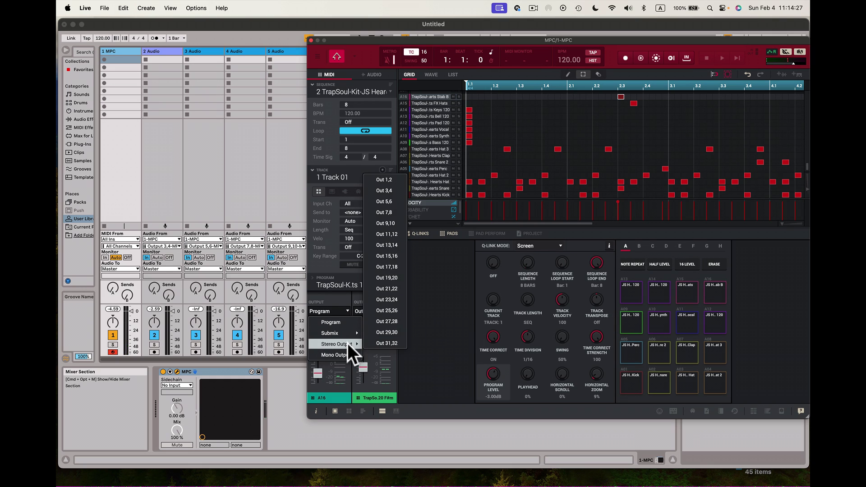
{"action": "left_click", "coordinate": [387, 343]}
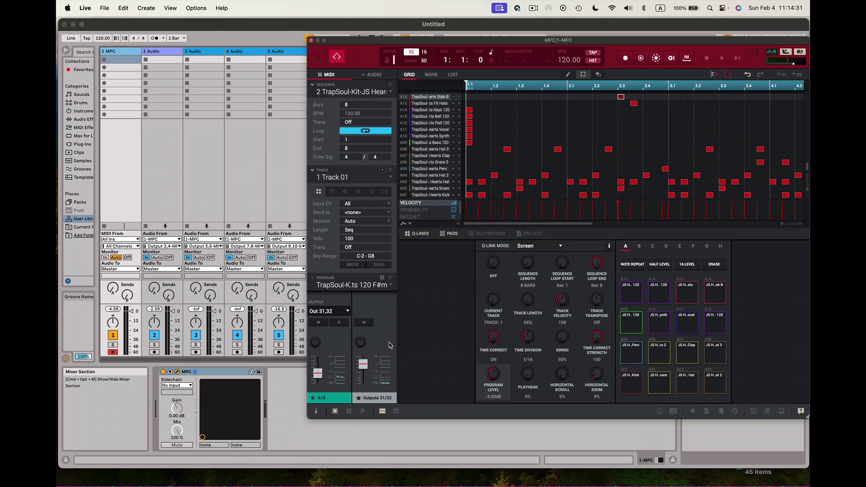
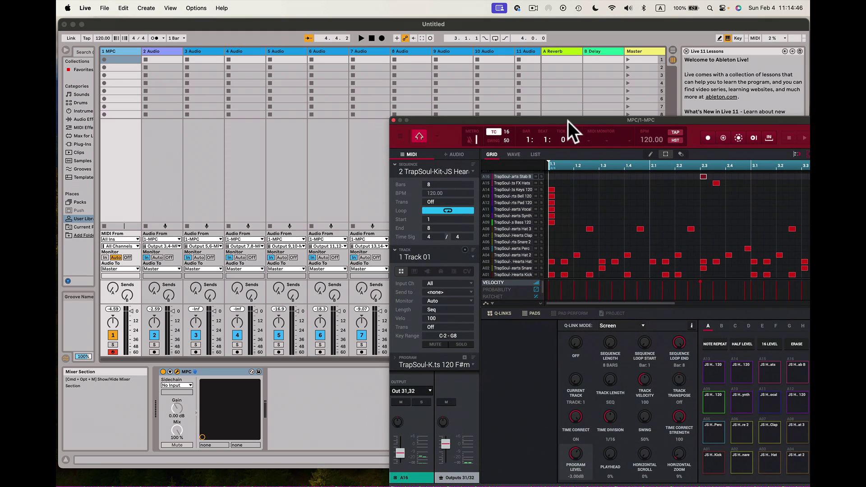
- Play the sequence from the session to check the audio tracks' level meters, and stop playback
{"action": "left_click", "coordinate": [156, 48]}
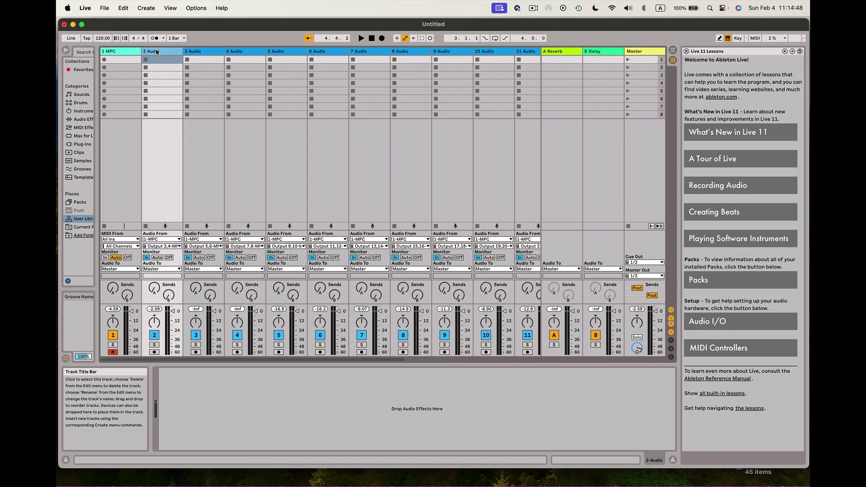
{"action": "key", "text": "space"}
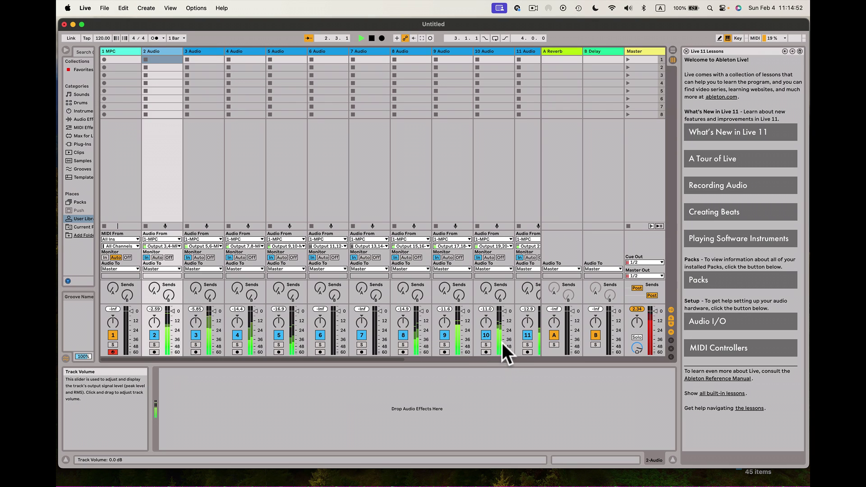
{"action": "key", "text": "space"}
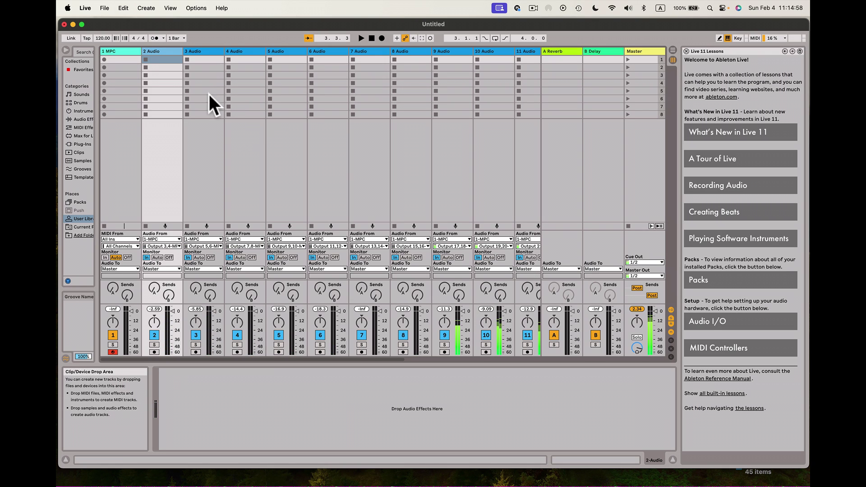
- Bring up the MPC plug-in from track 1 and move its window higher so it fits fully on screen
{"action": "left_click", "coordinate": [125, 51]}
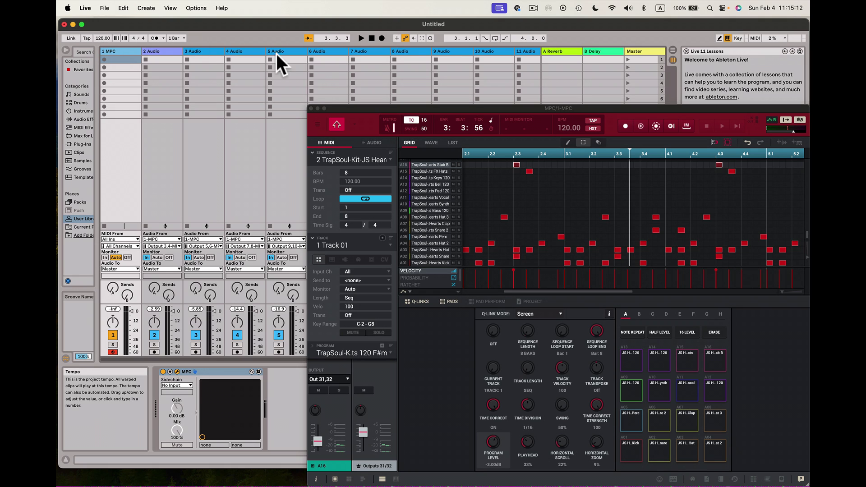
{"action": "left_click_drag", "start_coordinate": [103, 38], "coordinate": [103, 40]}
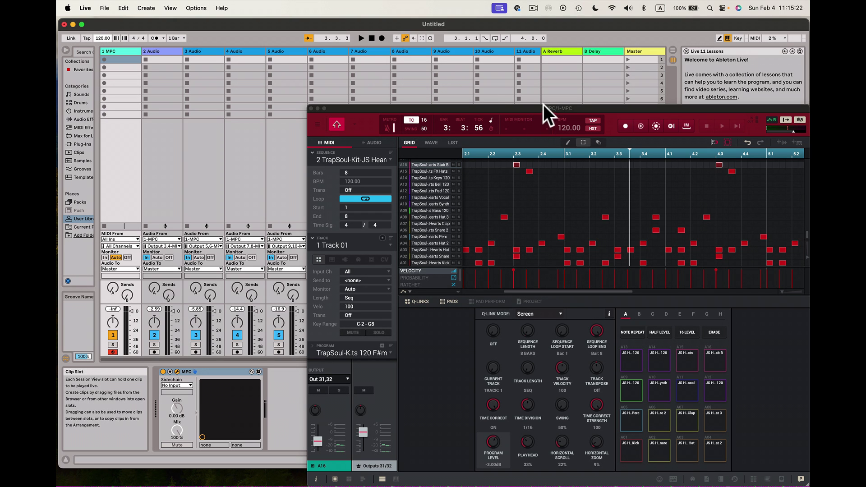
{"action": "left_click_drag", "start_coordinate": [546, 107], "coordinate": [510, 45]}
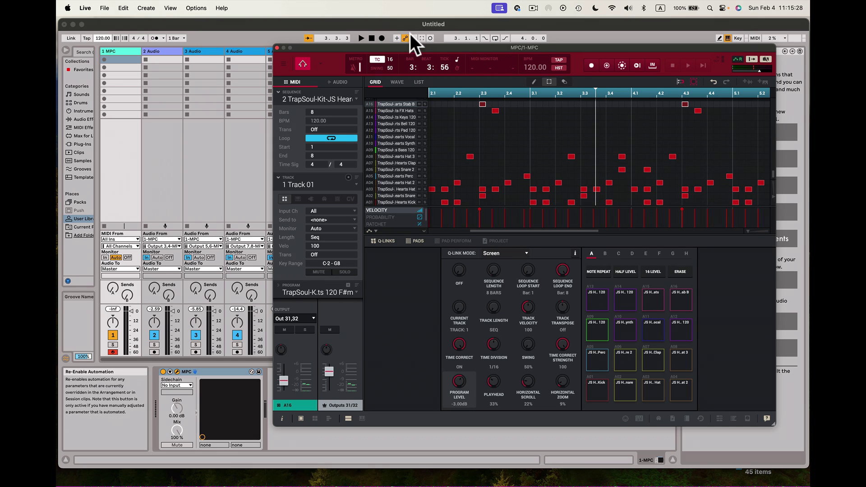
{"action": "left_click", "coordinate": [386, 26]}
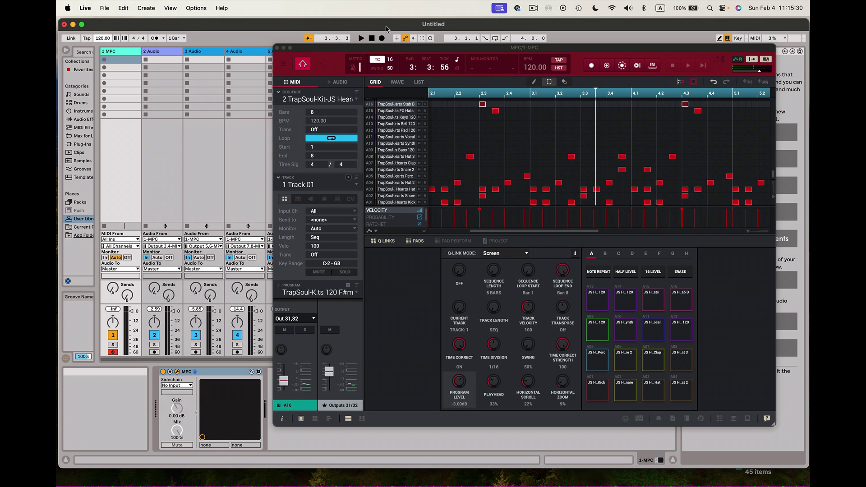
{"action": "left_click", "coordinate": [161, 49]}
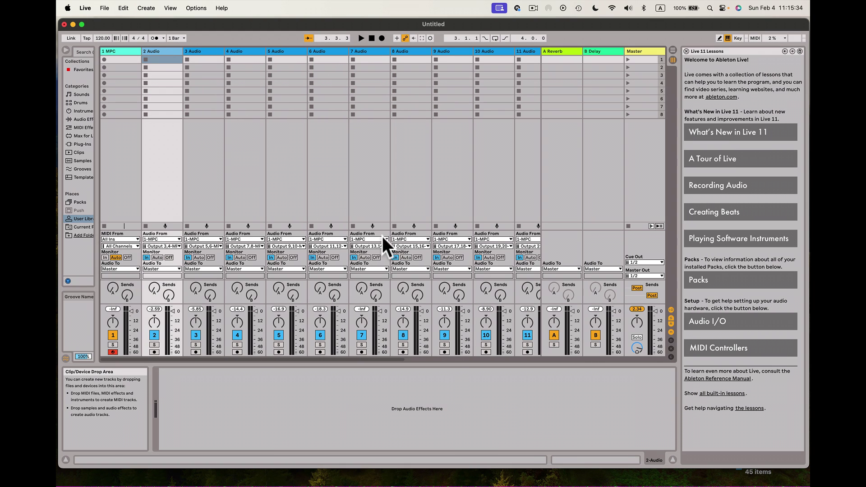
{"action": "scroll", "coordinate": [369, 285], "scroll_direction": "right", "scroll_amount": 6}
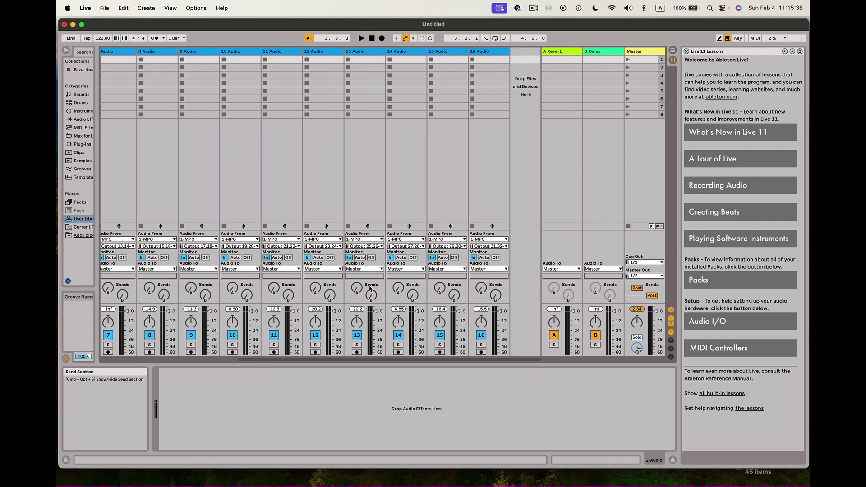
{"action": "scroll", "coordinate": [370, 289], "scroll_direction": "left", "scroll_amount": 6}
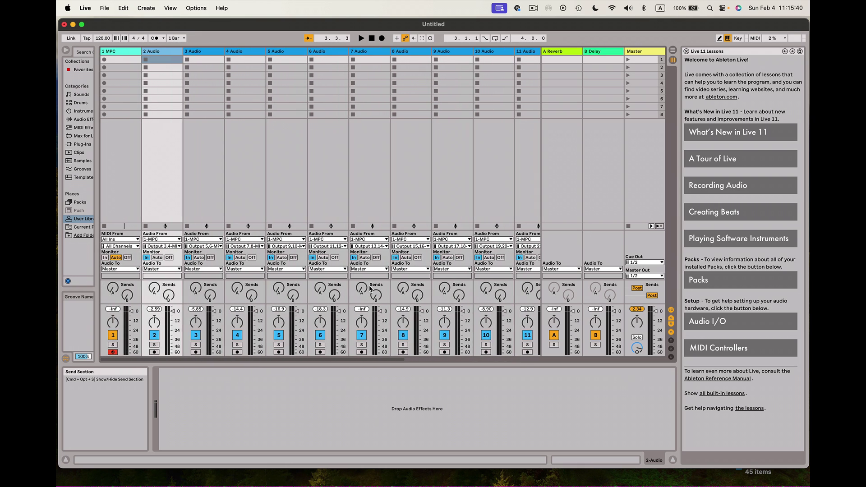
{"action": "left_click", "coordinate": [154, 352]}
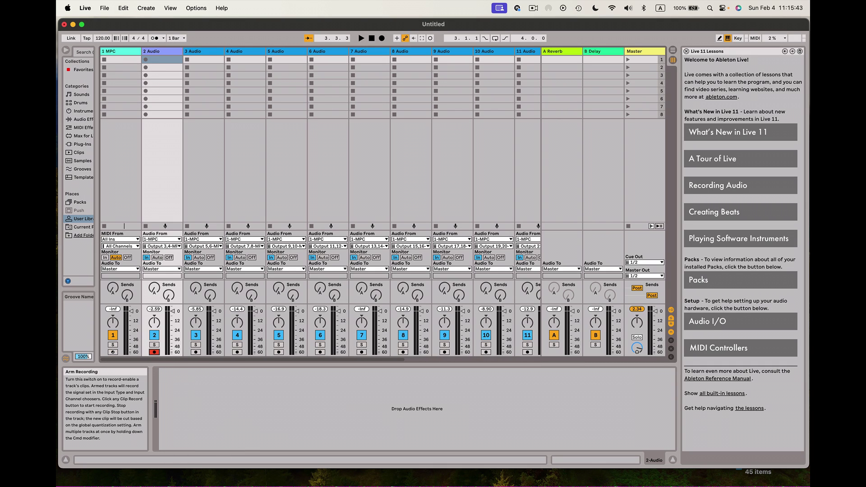
{"action": "left_click", "coordinate": [195, 352]}
{"action": "left_click", "coordinate": [237, 352]}
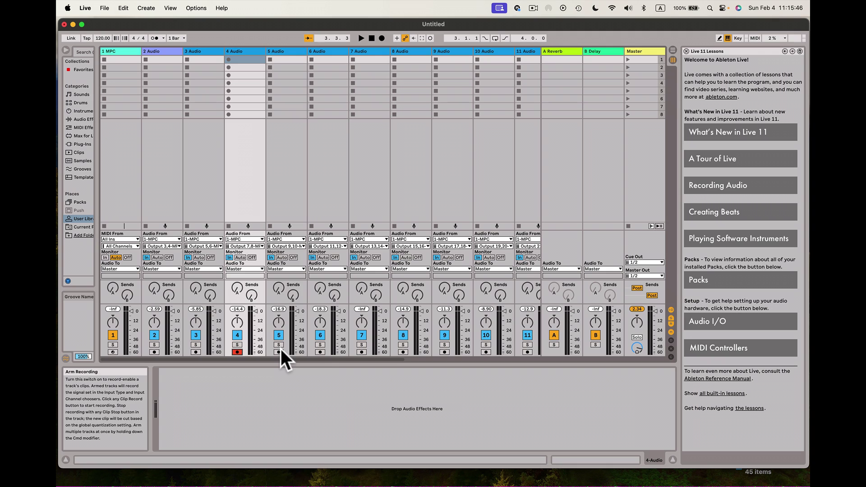
{"action": "left_click", "coordinate": [279, 352]}
- Arm audio tracks 2 through 16 for recording simultaneously
{"action": "left_click", "coordinate": [321, 352]}
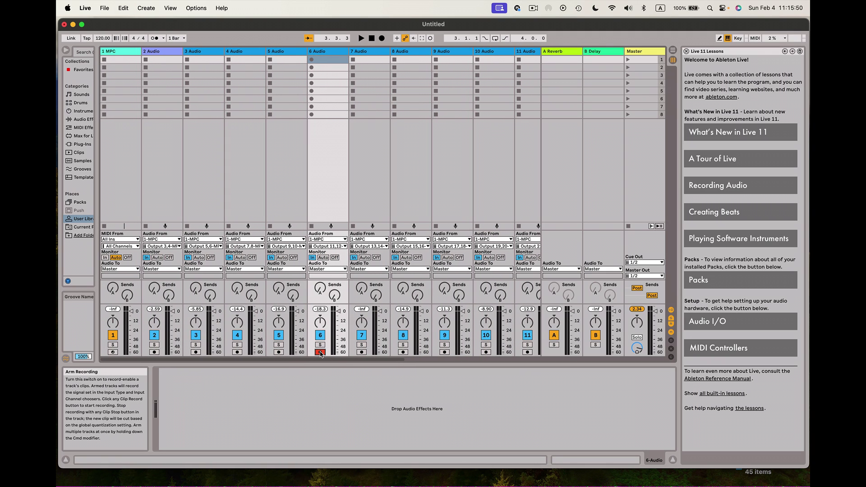
{"action": "left_click", "coordinate": [154, 352], "text": "super"}
{"action": "left_click", "coordinate": [196, 352], "text": "super"}
{"action": "left_click", "coordinate": [237, 352], "text": "super"}
{"action": "left_click", "coordinate": [279, 352], "text": "super"}
{"action": "left_click", "coordinate": [362, 352], "text": "super"}
{"action": "left_click", "coordinate": [404, 351], "text": "super"}
{"action": "left_click", "coordinate": [446, 352], "text": "super"}
{"action": "left_click", "coordinate": [487, 351], "text": "super"}
{"action": "left_click", "coordinate": [528, 352], "text": "super"}
{"action": "scroll", "coordinate": [487, 309], "scroll_direction": "right", "scroll_amount": 5}
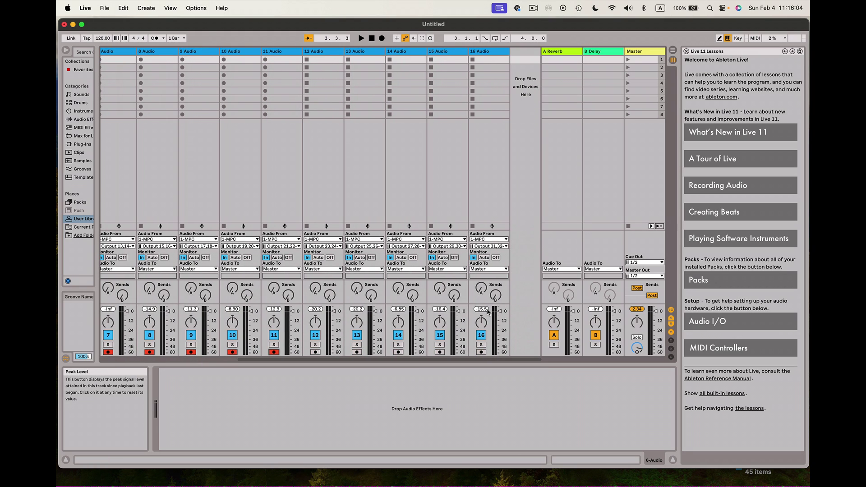
{"action": "left_click", "coordinate": [316, 352], "text": "super"}
{"action": "left_click", "coordinate": [357, 352], "text": "super"}
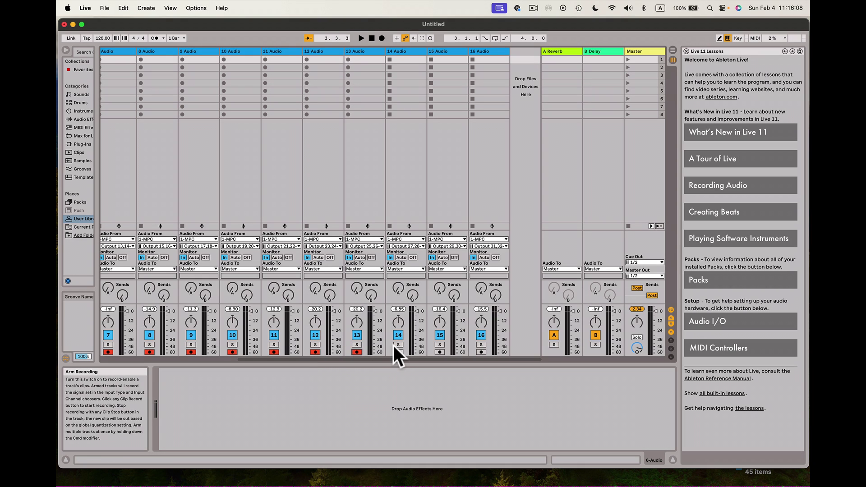
{"action": "left_click", "coordinate": [398, 352], "text": "super"}
{"action": "left_click", "coordinate": [440, 352], "text": "super"}
{"action": "left_click", "coordinate": [481, 352], "text": "super"}
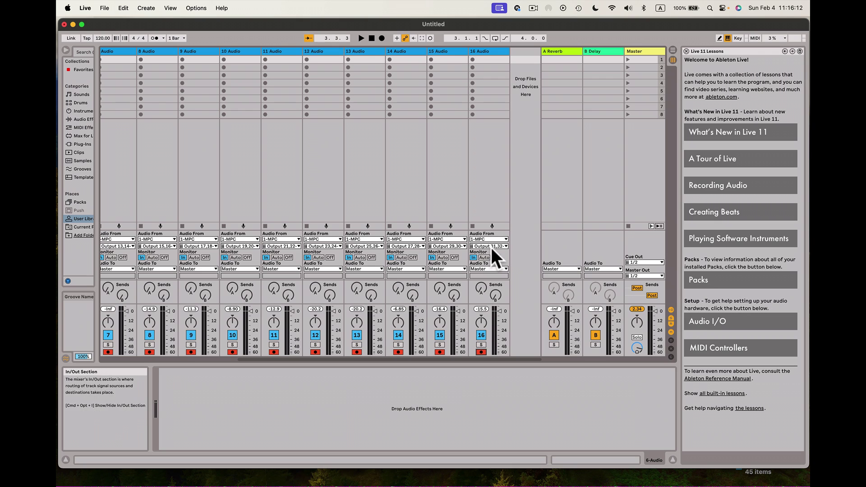
- Review the armed tracks' MPC output routing and start recording them
{"action": "scroll", "coordinate": [491, 248], "scroll_direction": "left", "scroll_amount": 5}
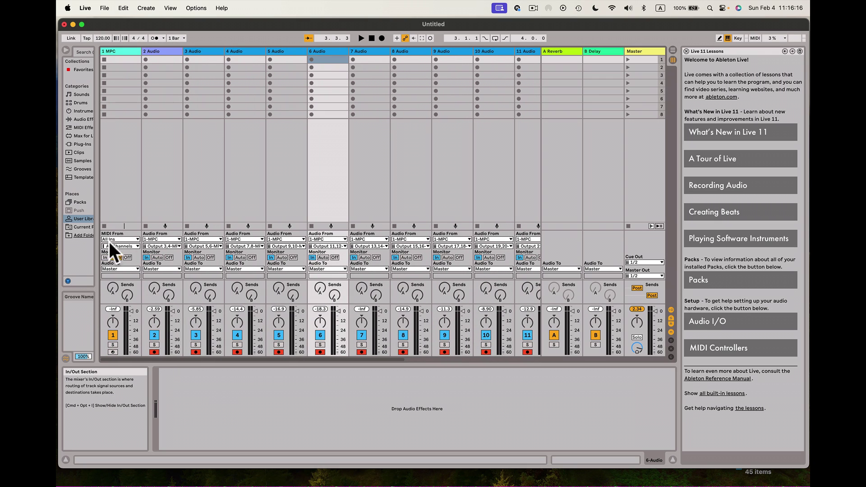
{"action": "scroll", "coordinate": [163, 244], "scroll_direction": "right", "scroll_amount": 5}
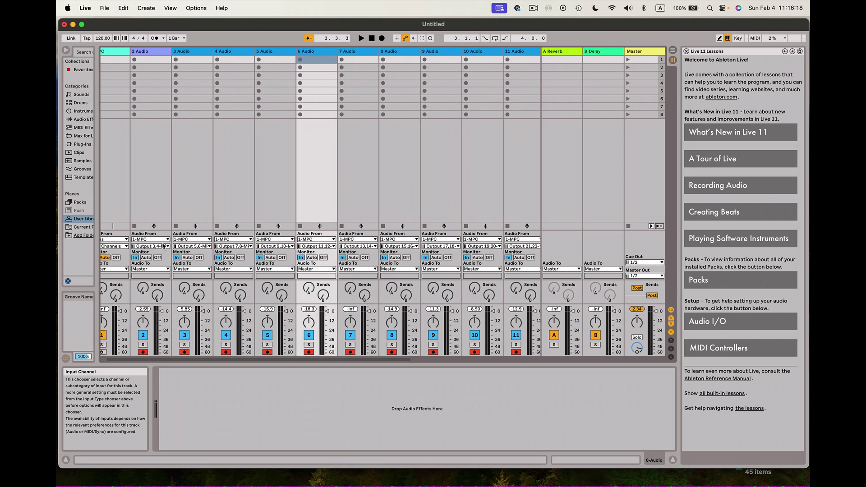
{"action": "scroll", "coordinate": [163, 246], "scroll_direction": "right", "scroll_amount": 3}
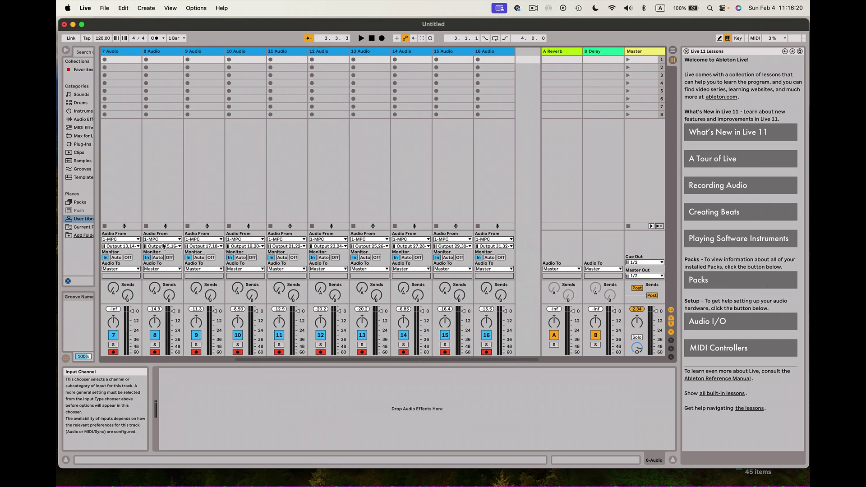
{"action": "scroll", "coordinate": [164, 246], "scroll_direction": "left", "scroll_amount": 4}
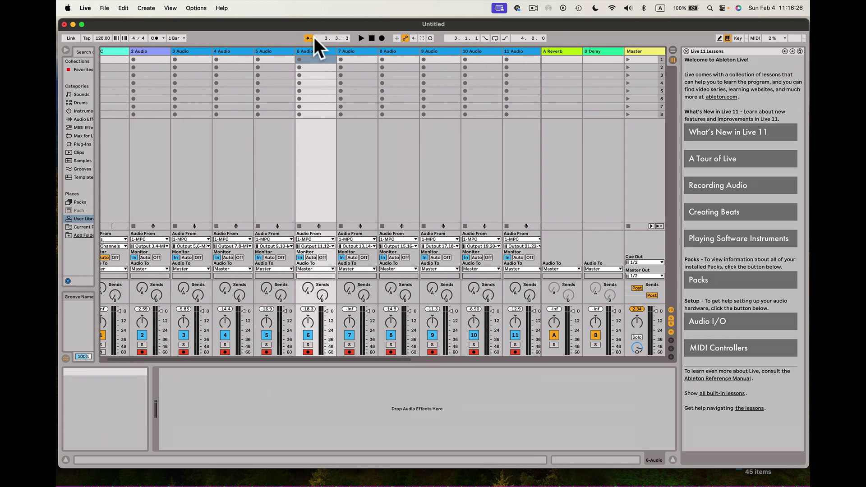
{"action": "left_click", "coordinate": [381, 38]}
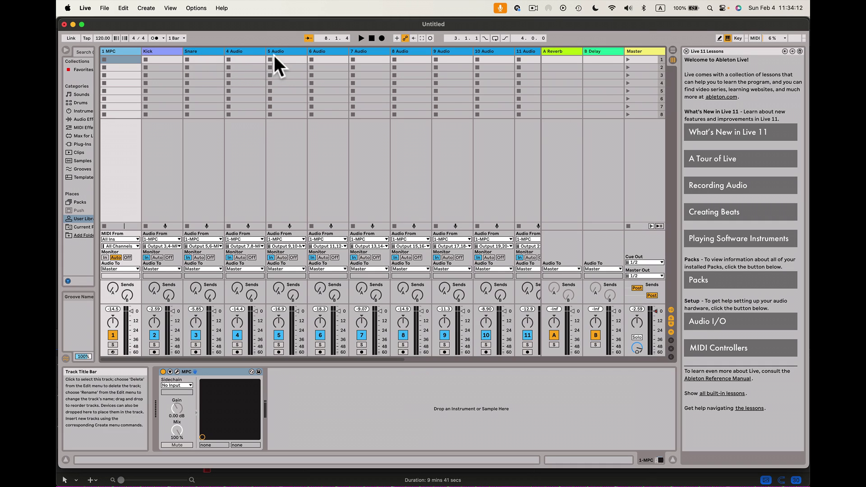
- Open the MPC plug-in from track 1 and audition kick, snare and hat pads A01, A02 and A03
{"action": "left_click", "coordinate": [246, 53]}
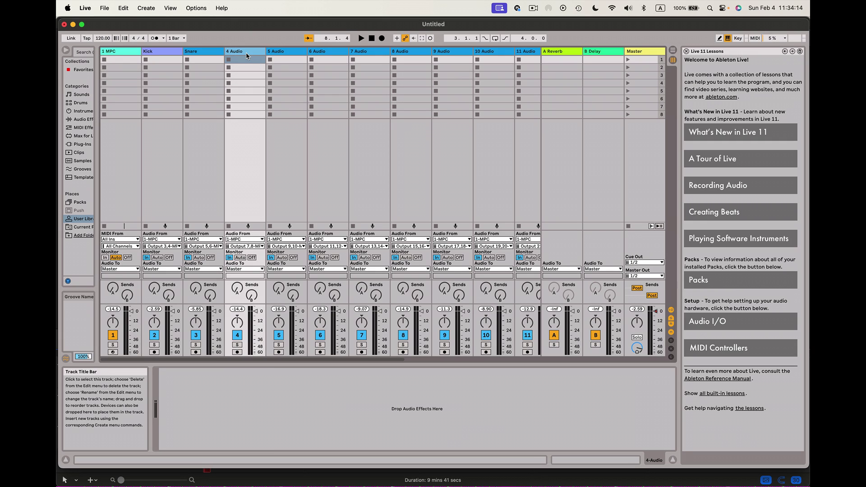
{"action": "left_click", "coordinate": [120, 51]}
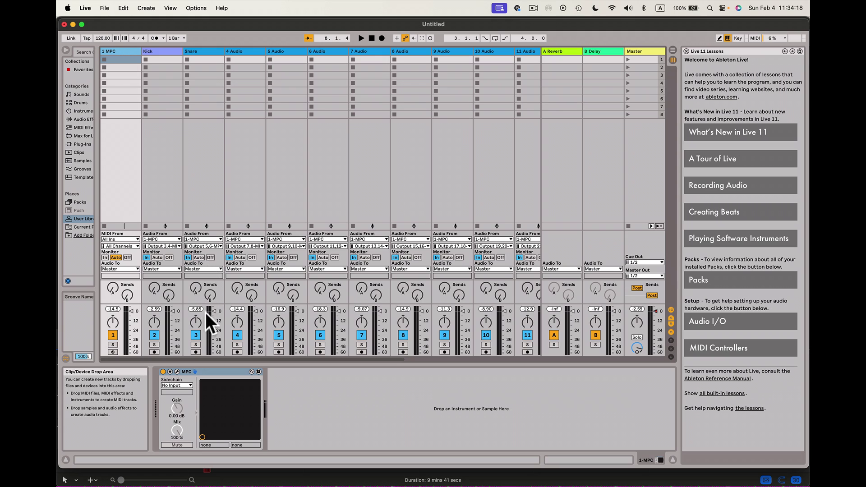
{"action": "left_click", "coordinate": [176, 372]}
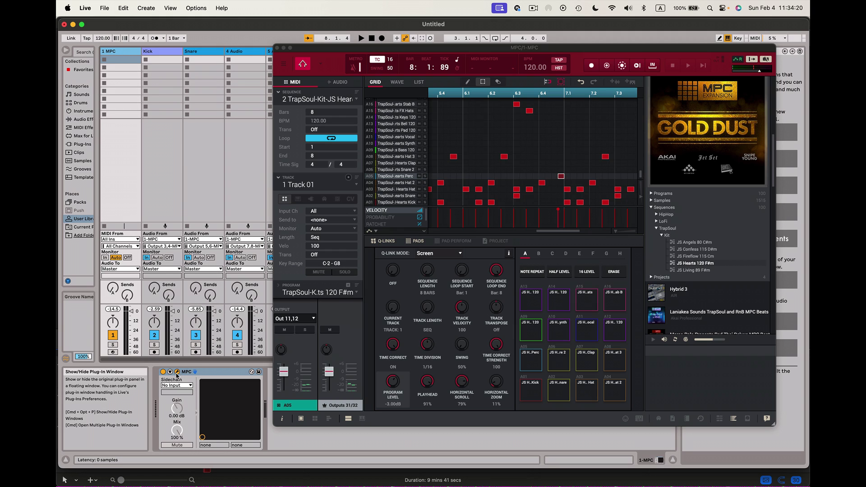
{"action": "left_click", "coordinate": [538, 393]}
{"action": "left_click", "coordinate": [565, 392]}
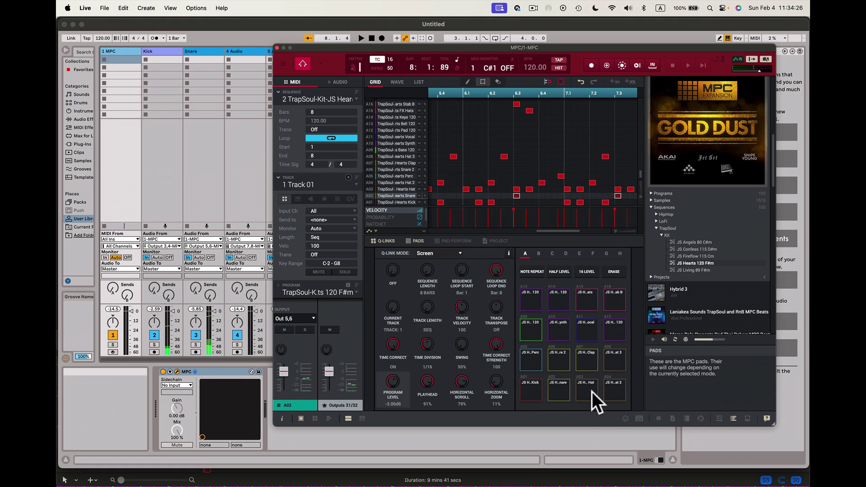
{"action": "left_click", "coordinate": [589, 392]}
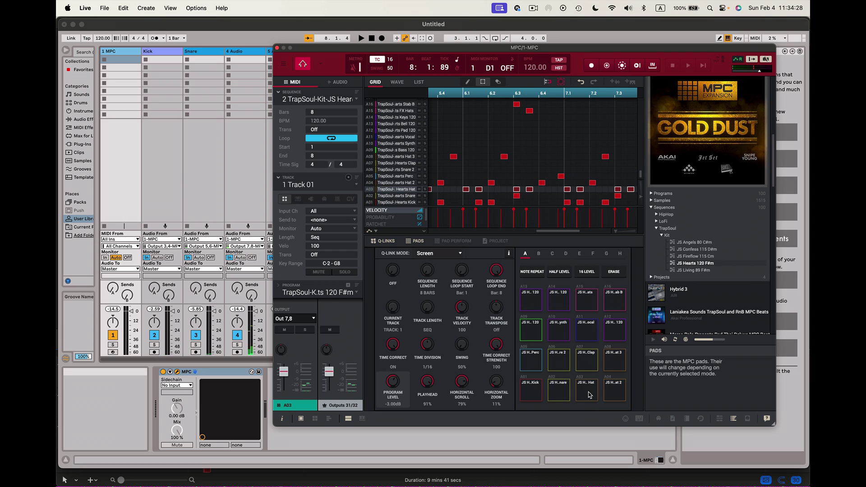
- Close the plug-in window and rename track 4 Audio as "Hi Hats"
{"action": "left_click", "coordinate": [276, 48]}
{"action": "left_click", "coordinate": [246, 51]}
{"action": "right_click", "coordinate": [247, 54]}
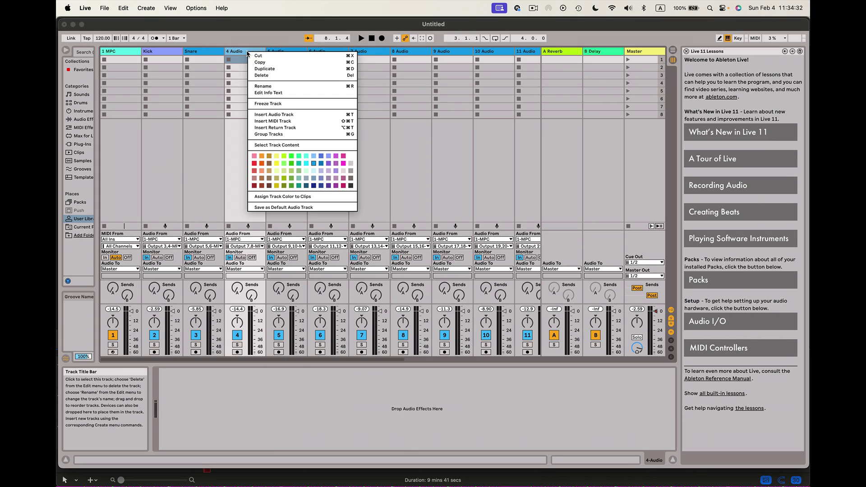
{"action": "left_click", "coordinate": [280, 84]}
{"action": "type", "text": "Hi Ha"}
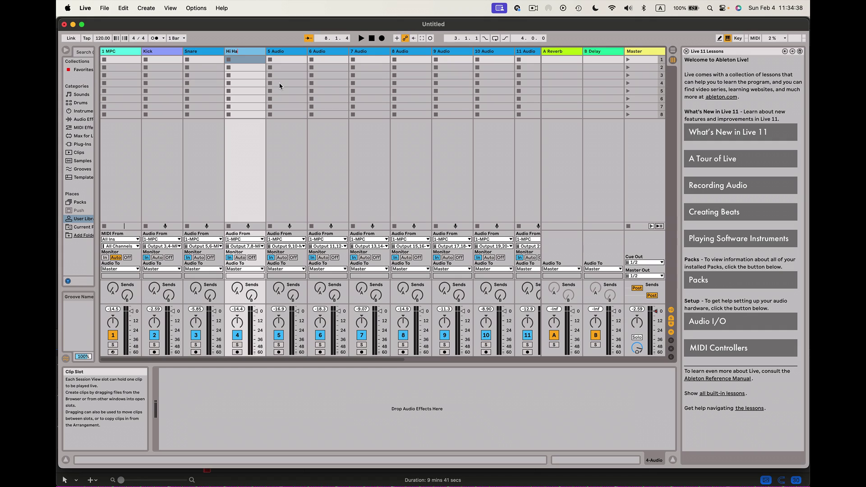
{"action": "key", "text": "Return"}
- Reopen the MPC plug-in, inspect pad bank B and return to bank A
{"action": "left_click", "coordinate": [112, 50]}
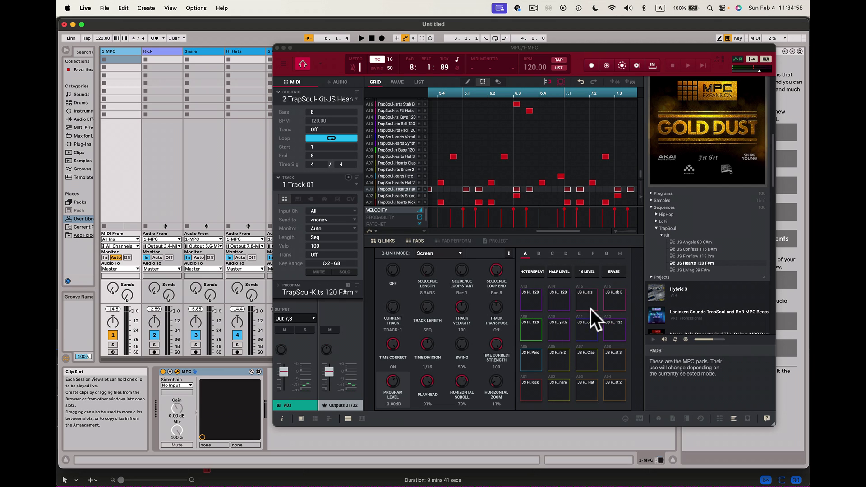
{"action": "left_click", "coordinate": [540, 255]}
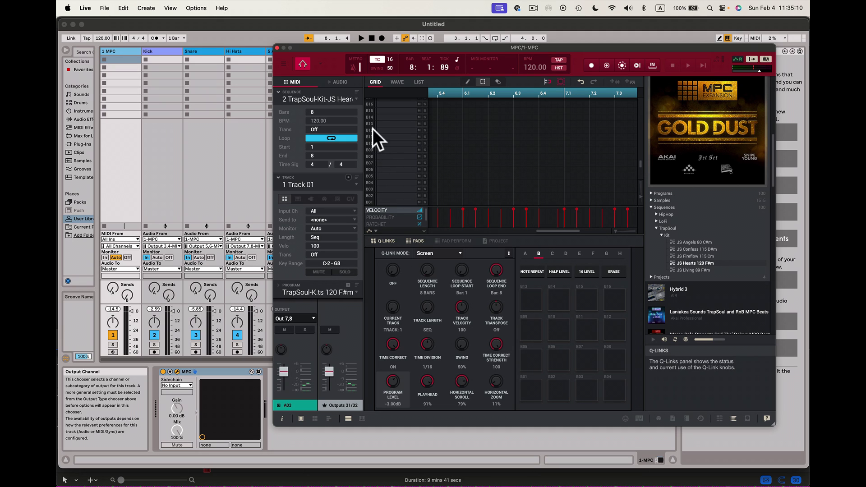
{"action": "left_click", "coordinate": [526, 254]}
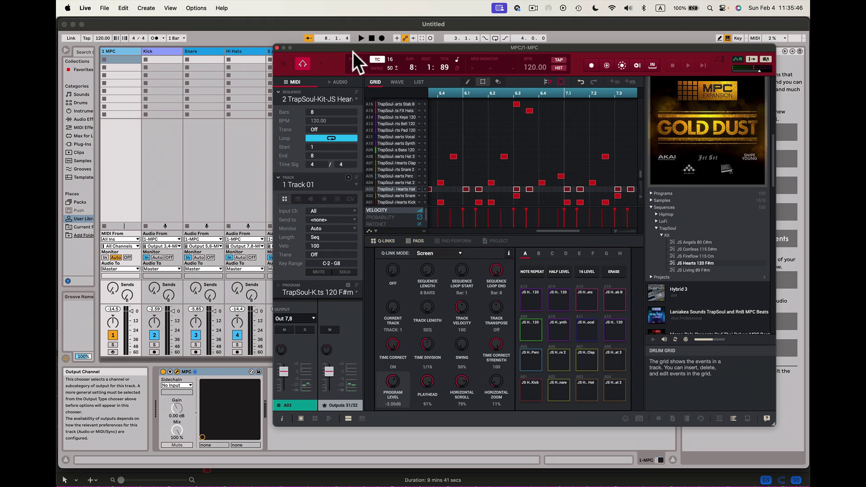
- Save the Live Set to the Desktop as "SK Hearts"
{"action": "left_click", "coordinate": [361, 21]}
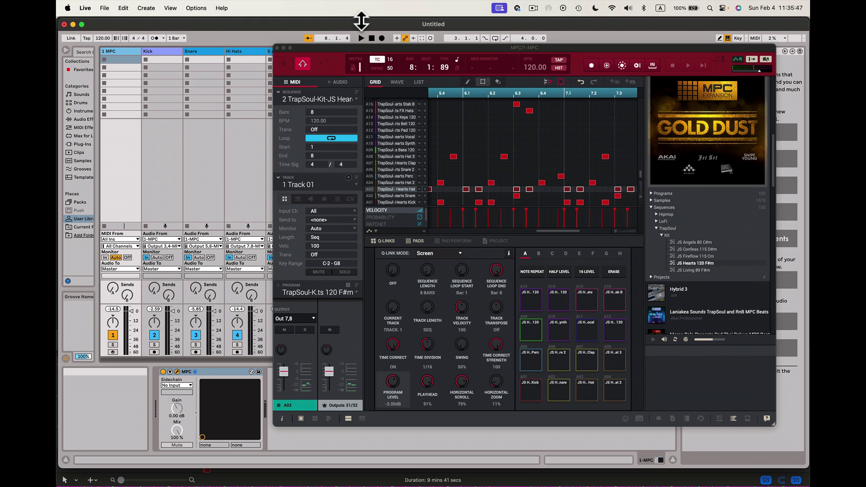
{"action": "left_click", "coordinate": [104, 8]}
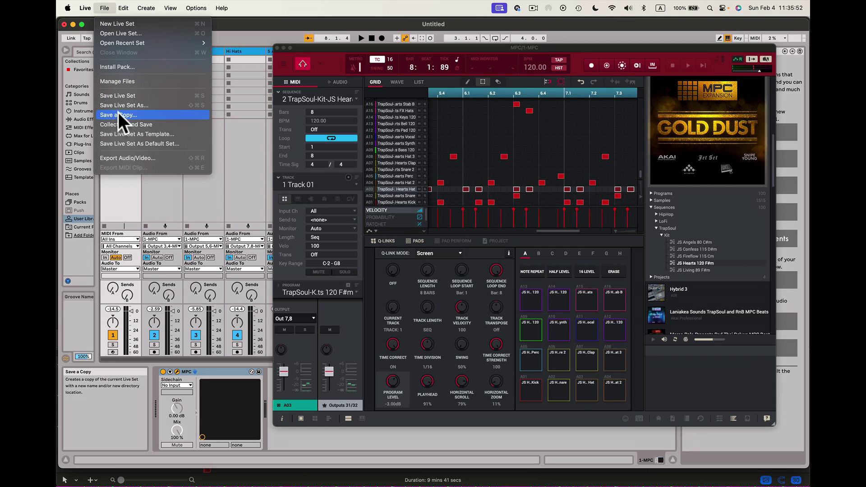
{"action": "left_click", "coordinate": [130, 95]}
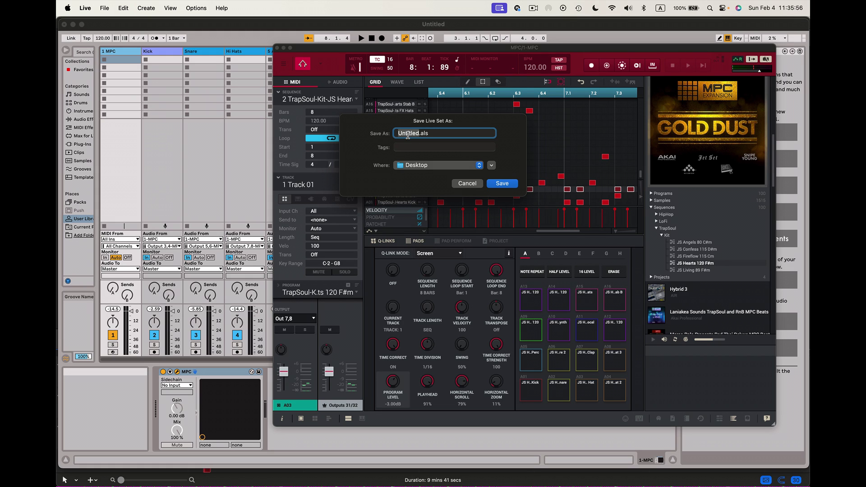
{"action": "type", "text": "SK Hearts"}
{"action": "left_click", "coordinate": [507, 183]}
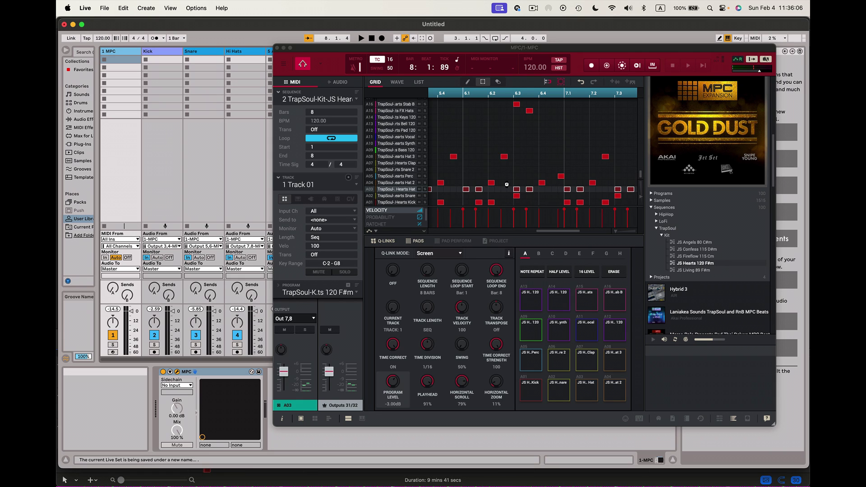